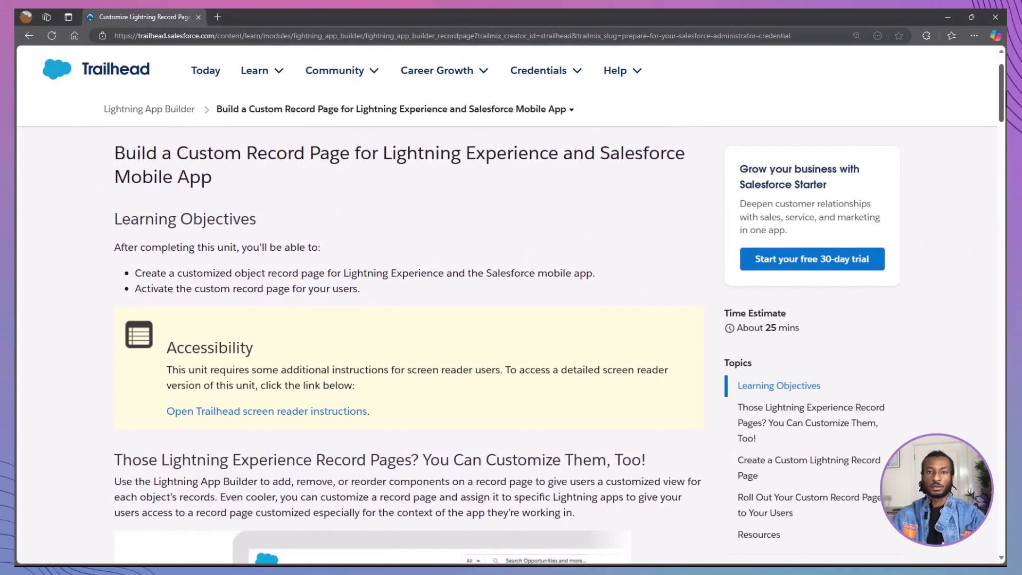
Scroll the Trailhead unit to read the 'Create a Custom Lightning Record Page' steps
scroll(408, 345, down, 5)
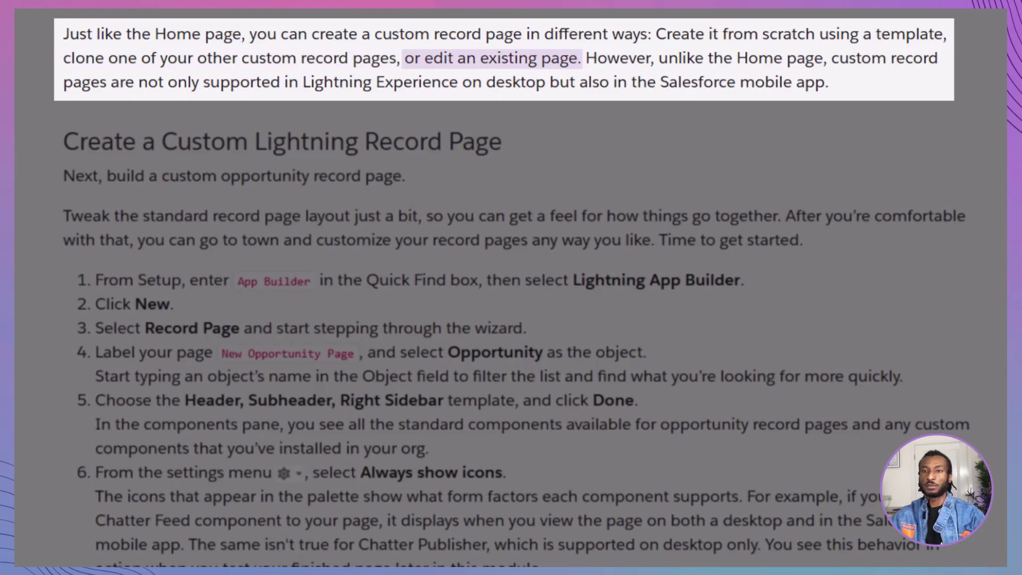
scroll(516, 287, down, 2)
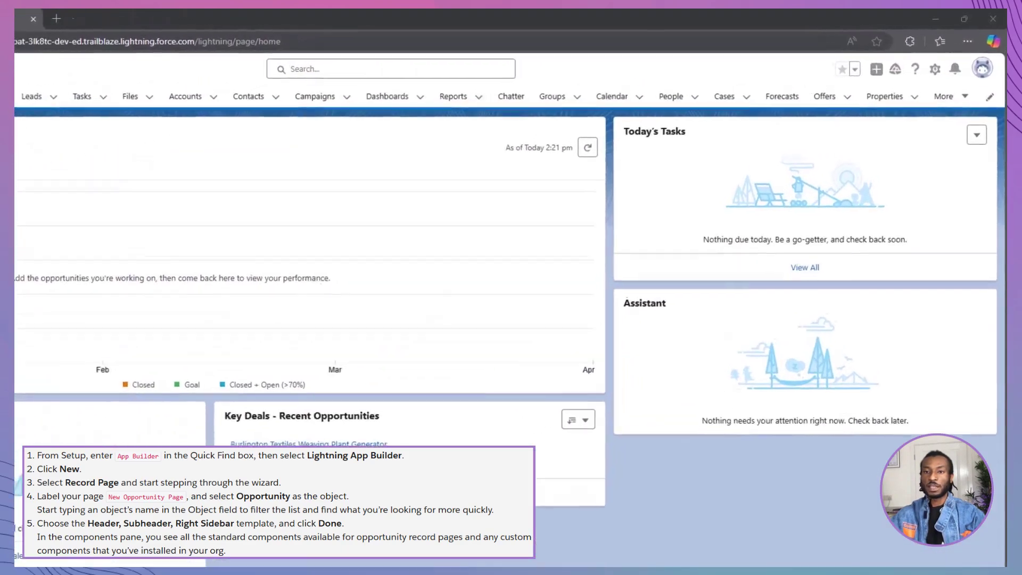
Open Lightning App Builder from Setup by searching Quick Find for 'App Builder'
click(929, 74)
click(878, 130)
text(App Builder)
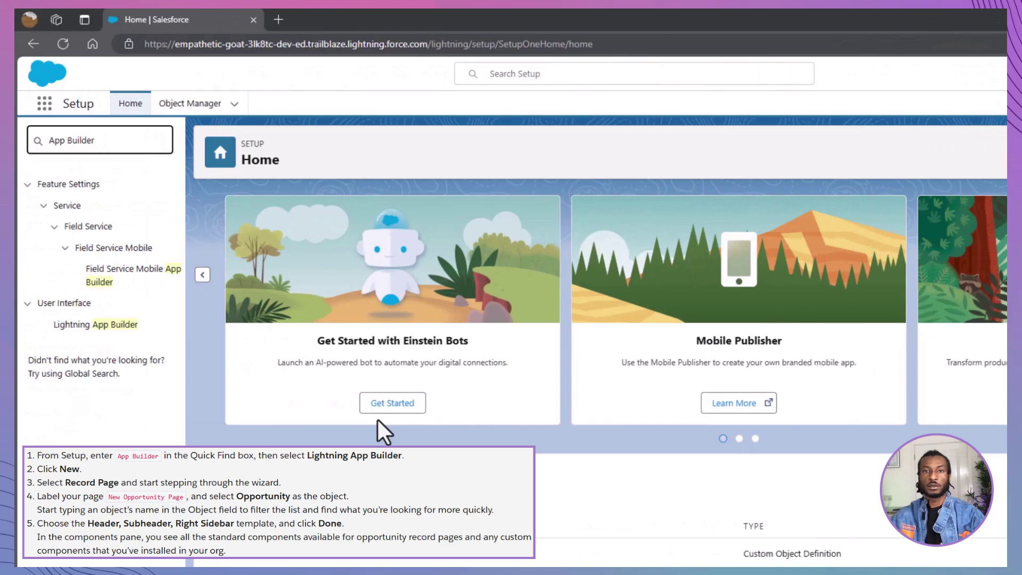
click(88, 326)
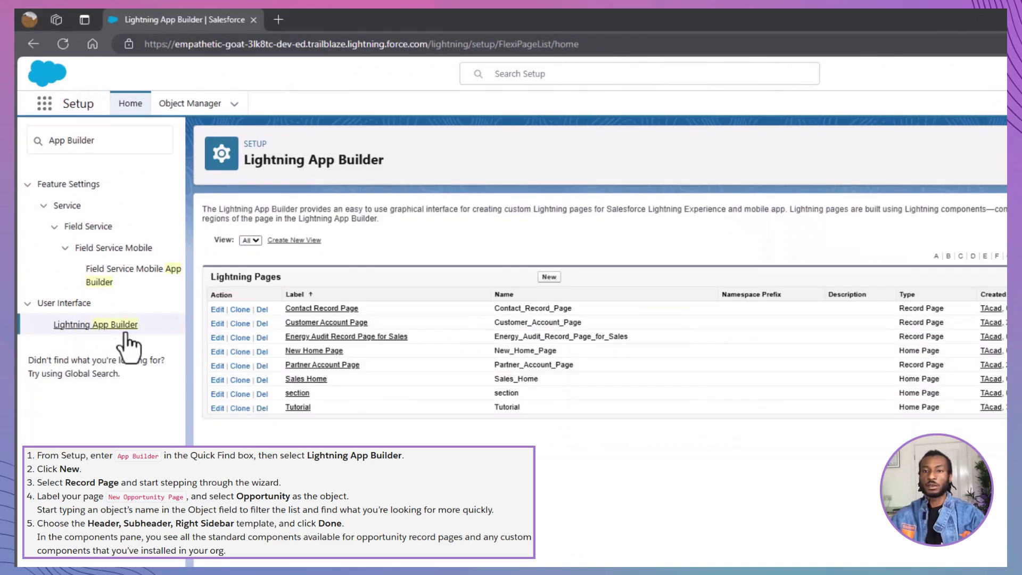
Start a new Record Page labelled 'New Opportunity Page' with Opportunity as the object
click(548, 279)
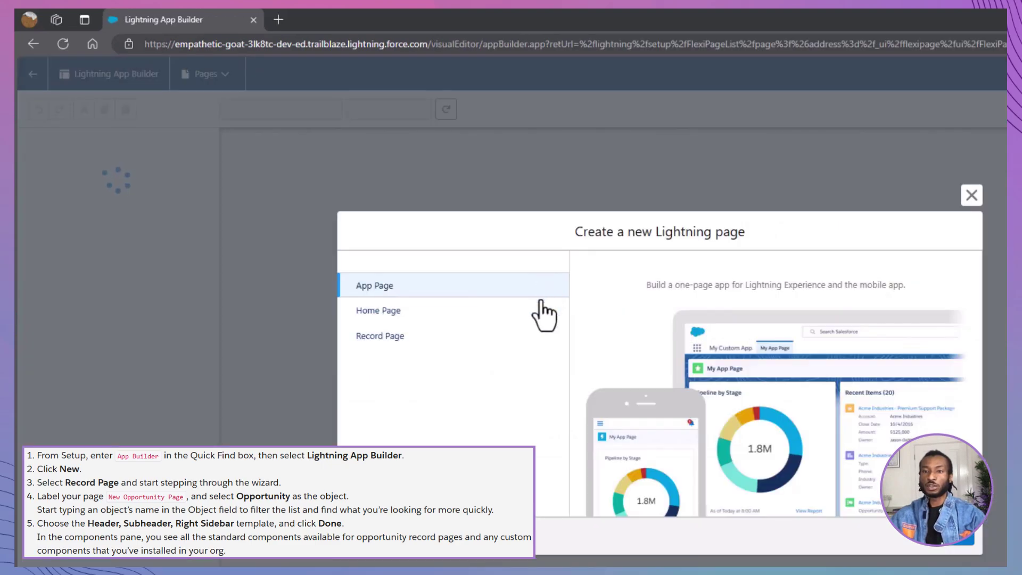
click(539, 345)
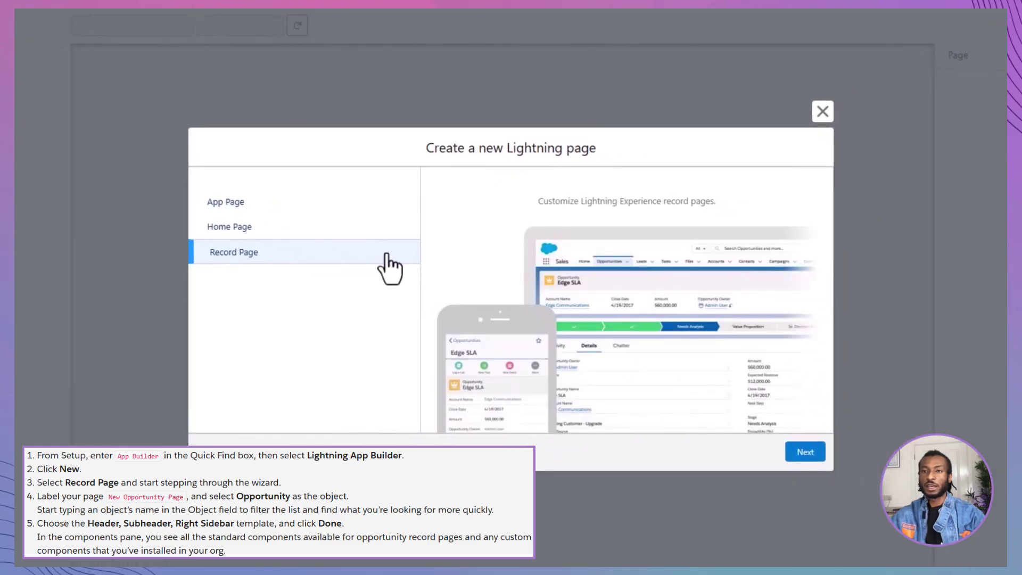
click(804, 451)
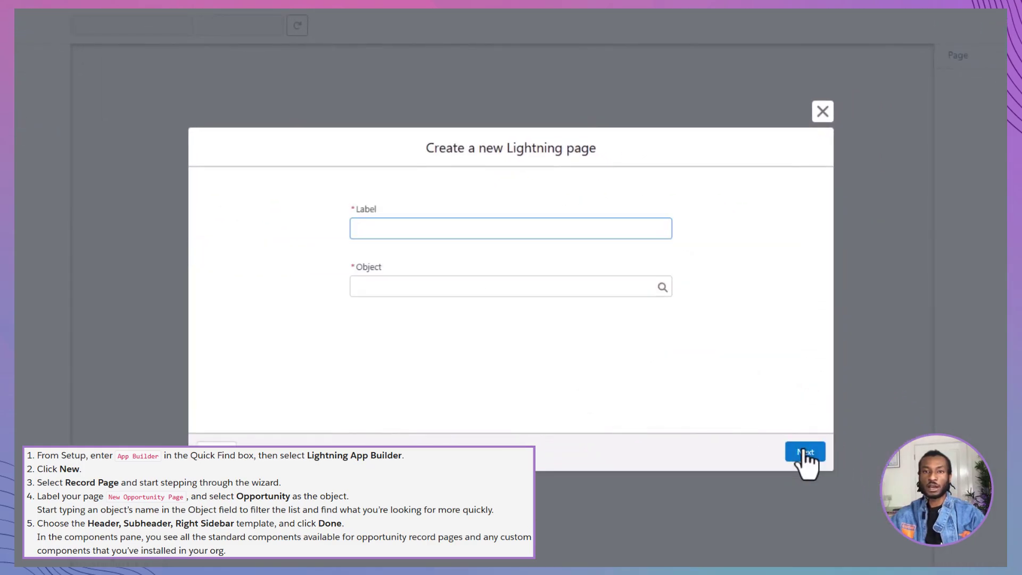
text(New Opportuni)
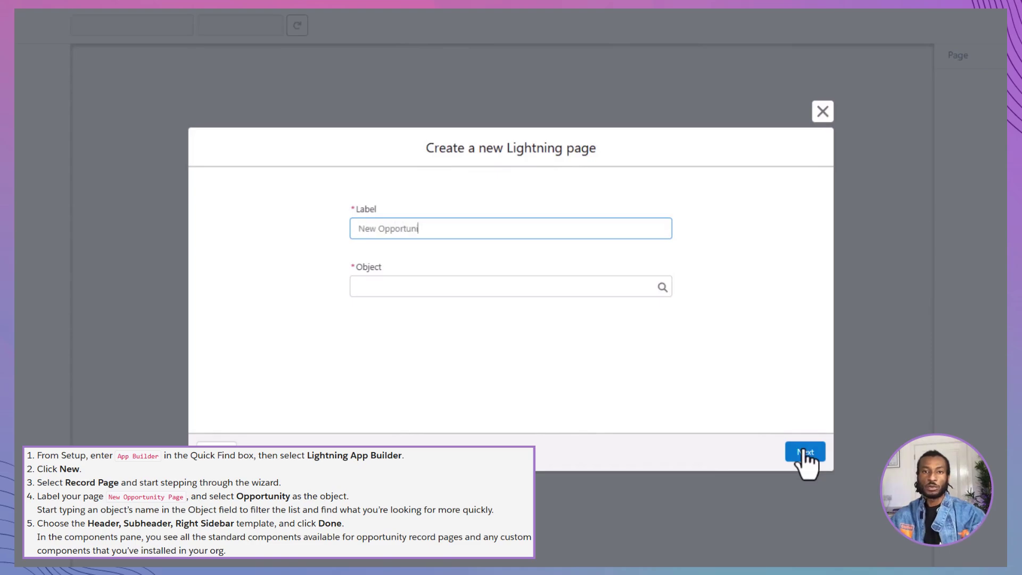
text(ty Page)
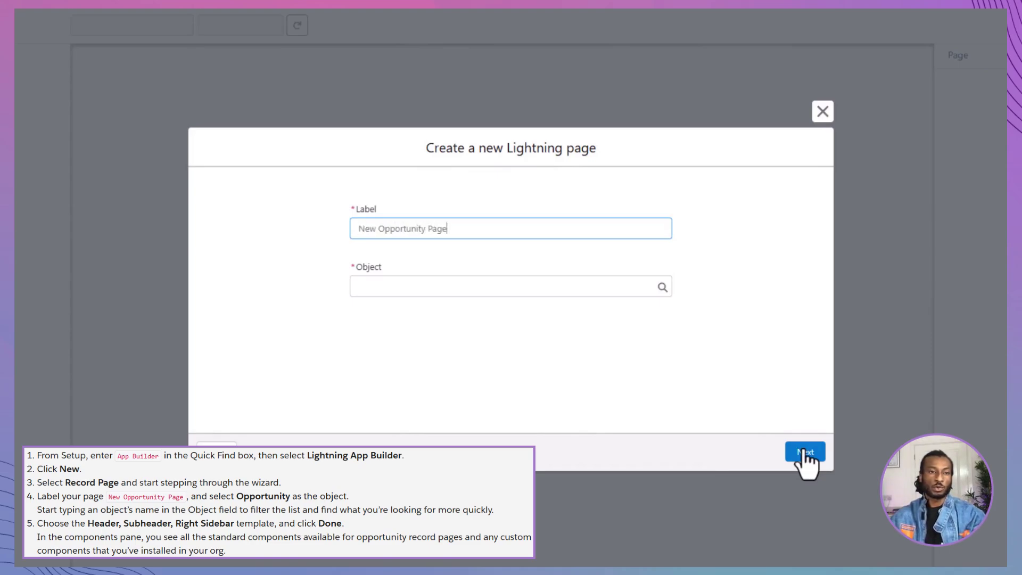
click(638, 286)
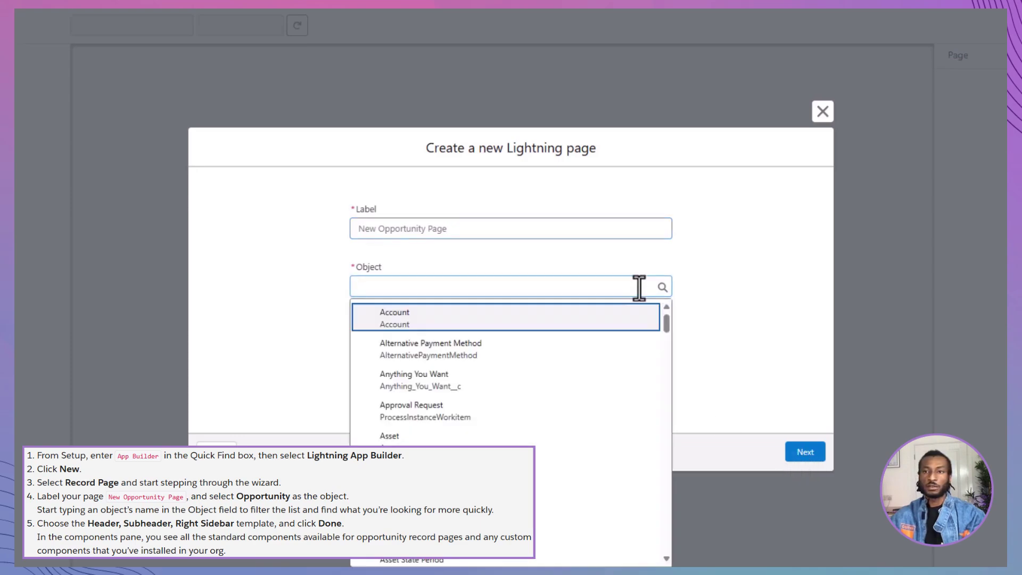
scroll(627, 365, down, 15)
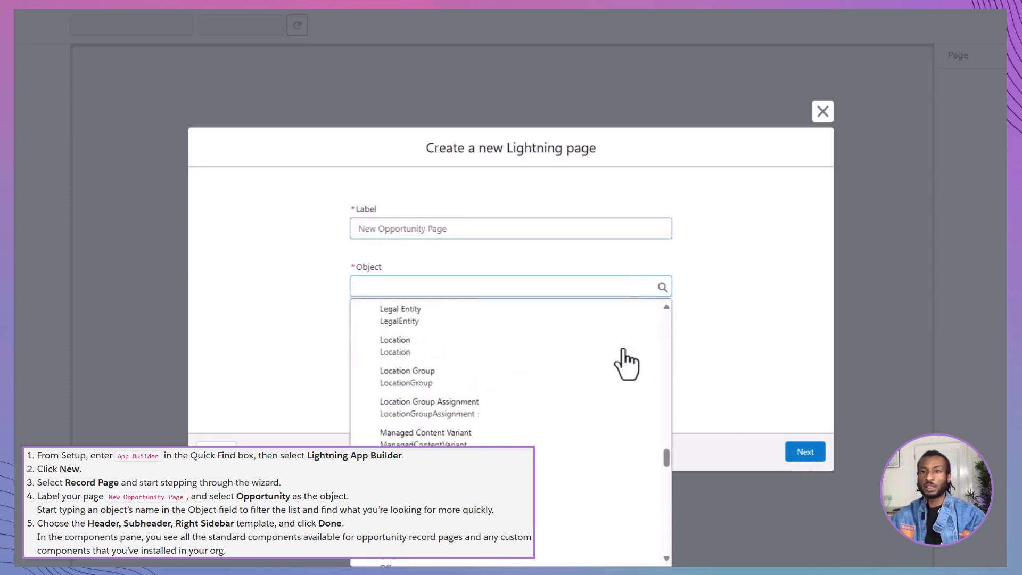
click(607, 393)
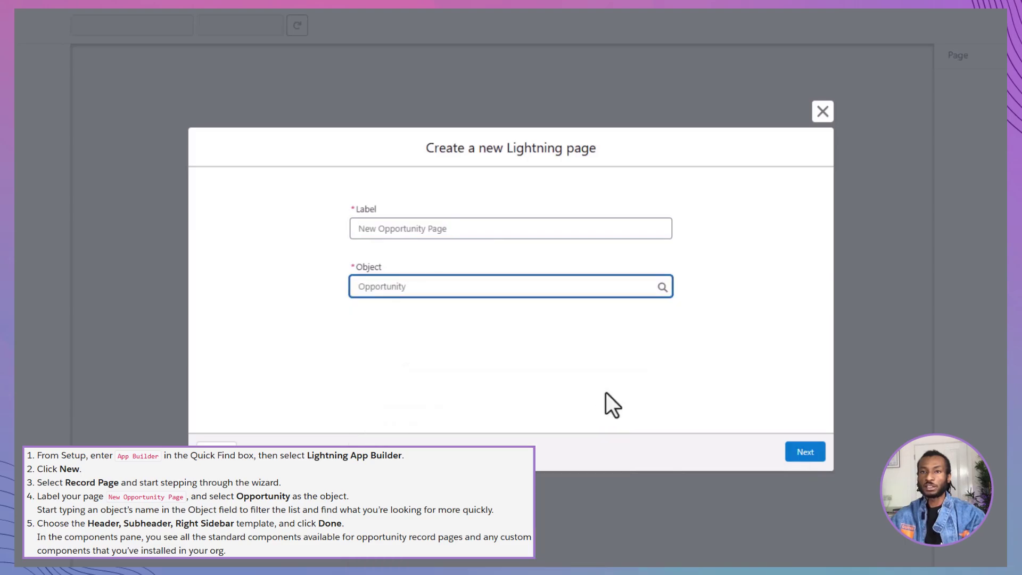
Pick the Header, Subheader, Right Sidebar template and finish the wizard to open the page
click(810, 452)
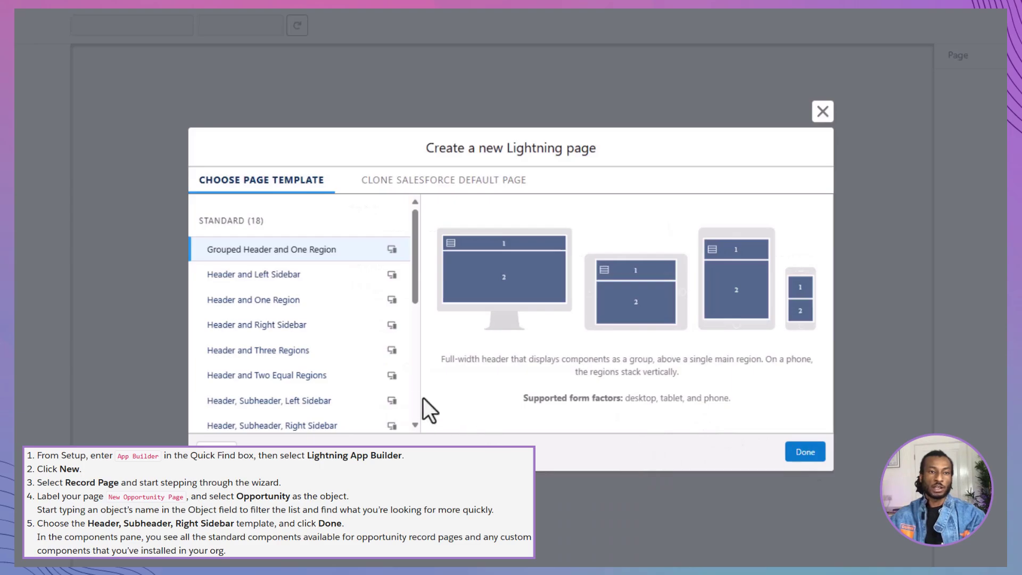
scroll(390, 369, down, 1)
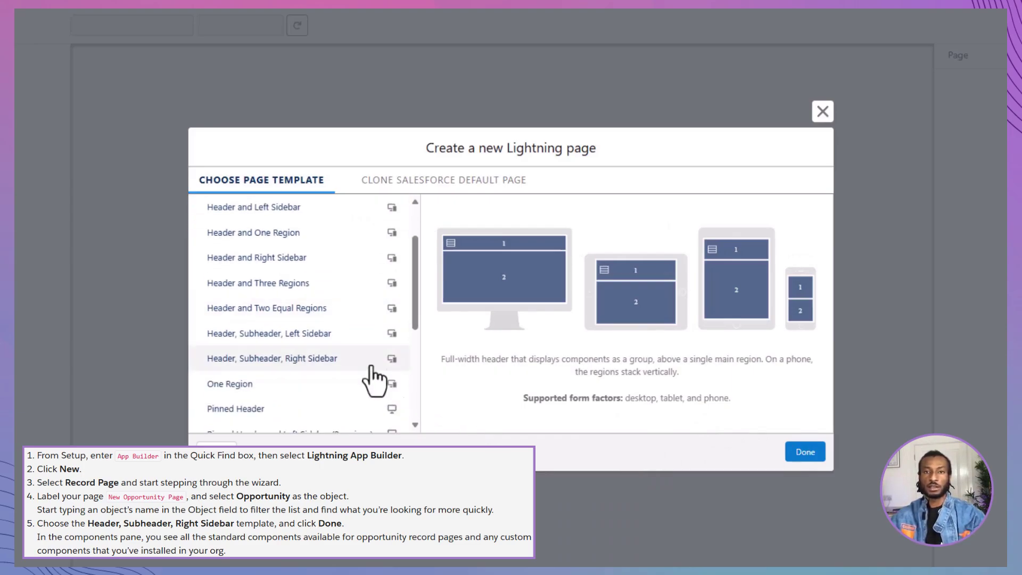
click(358, 365)
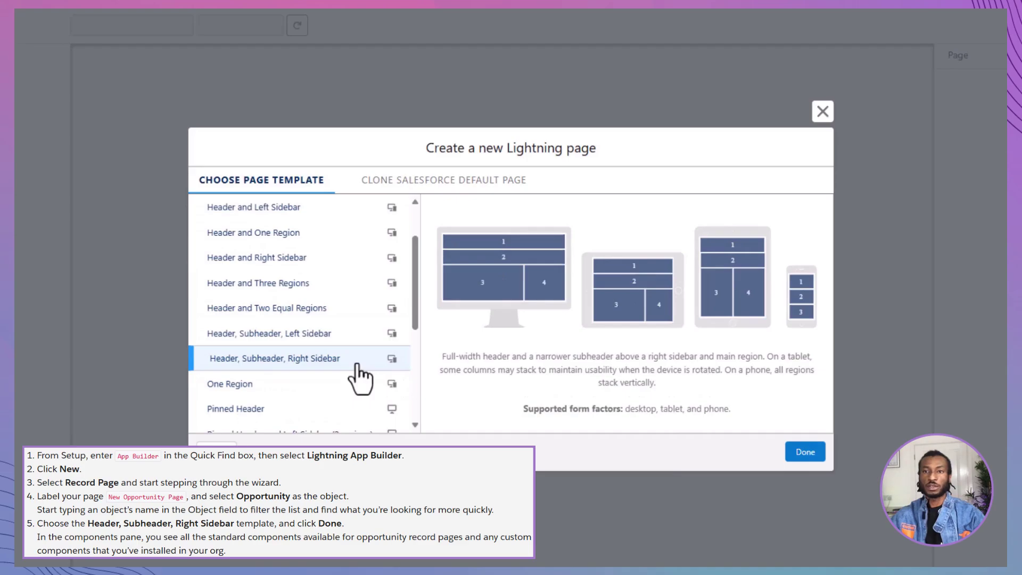
click(804, 452)
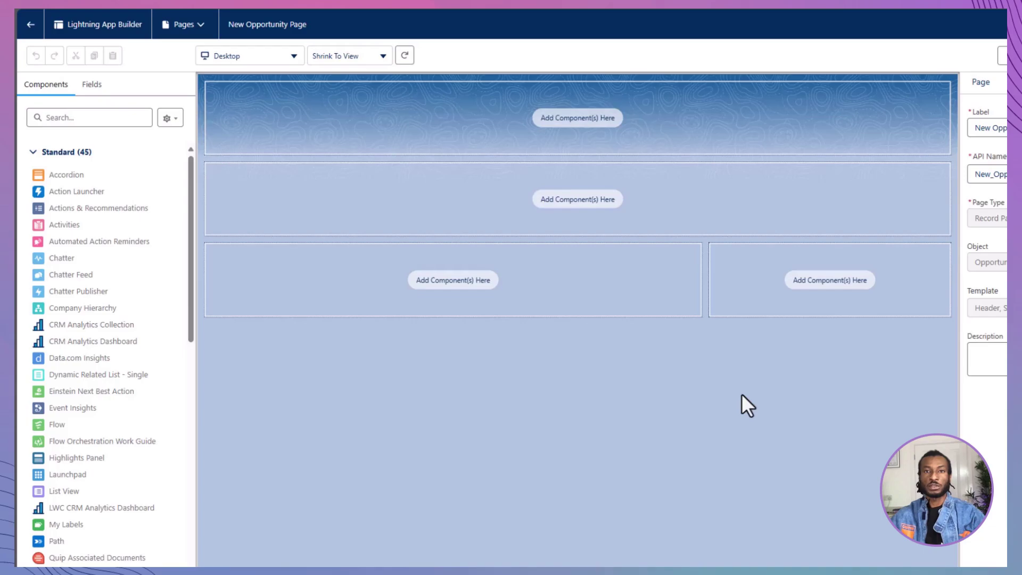
Always show form-factor icons, then put Highlights Panel in the header and Path in the subheader
click(168, 119)
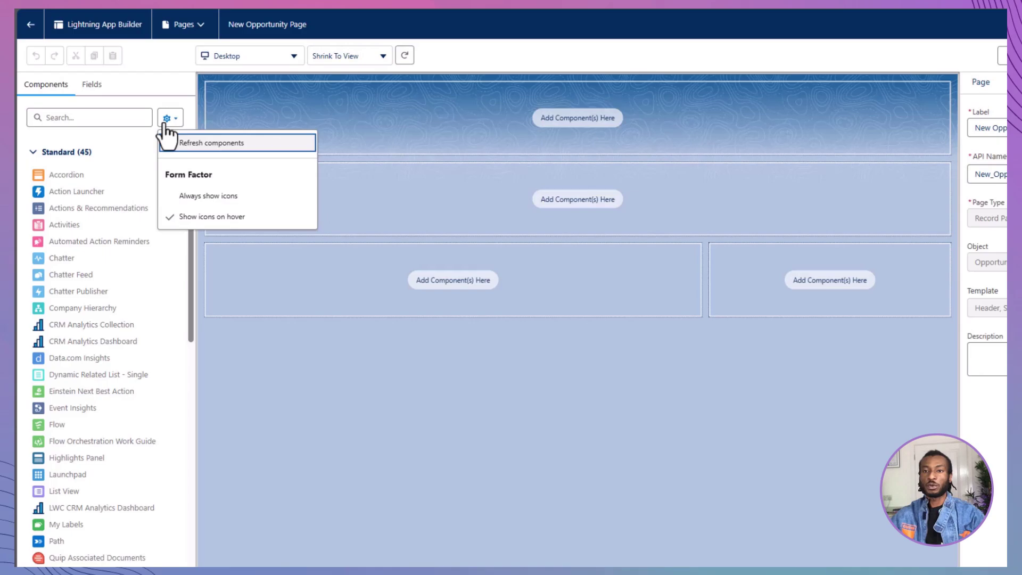
click(178, 198)
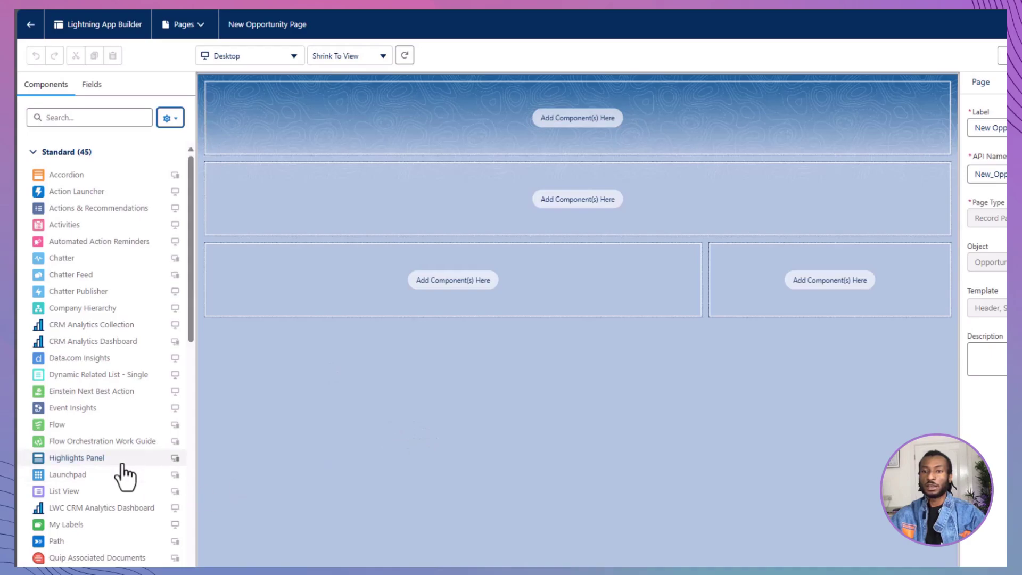
drag(119, 461, 578, 121)
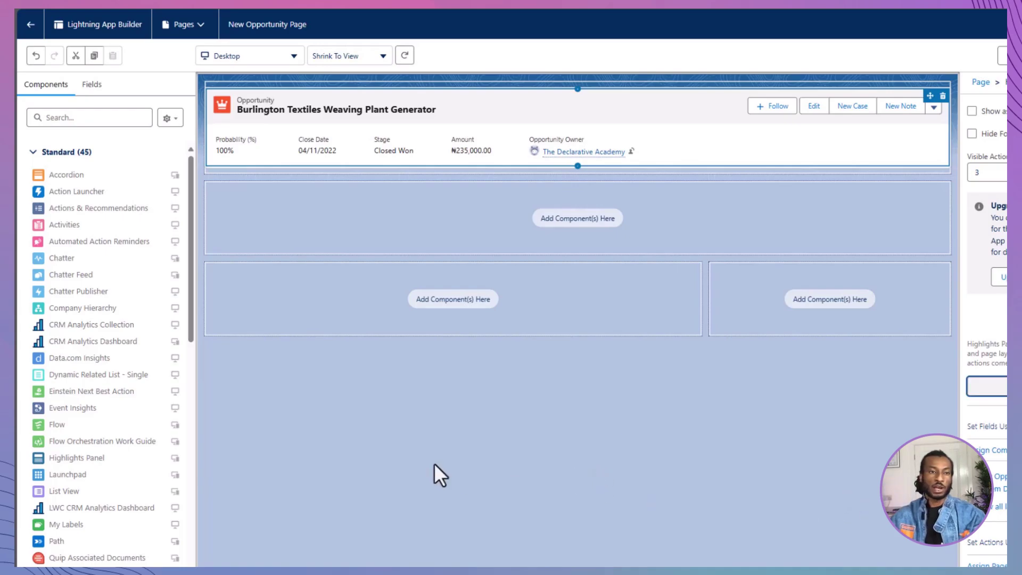
scroll(130, 419, down, 2)
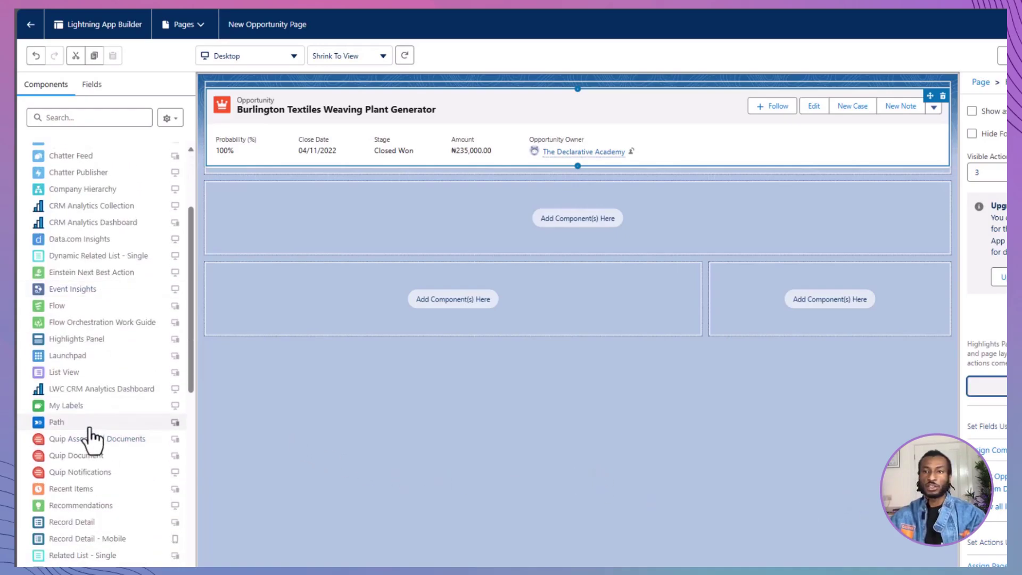
drag(86, 425, 558, 222)
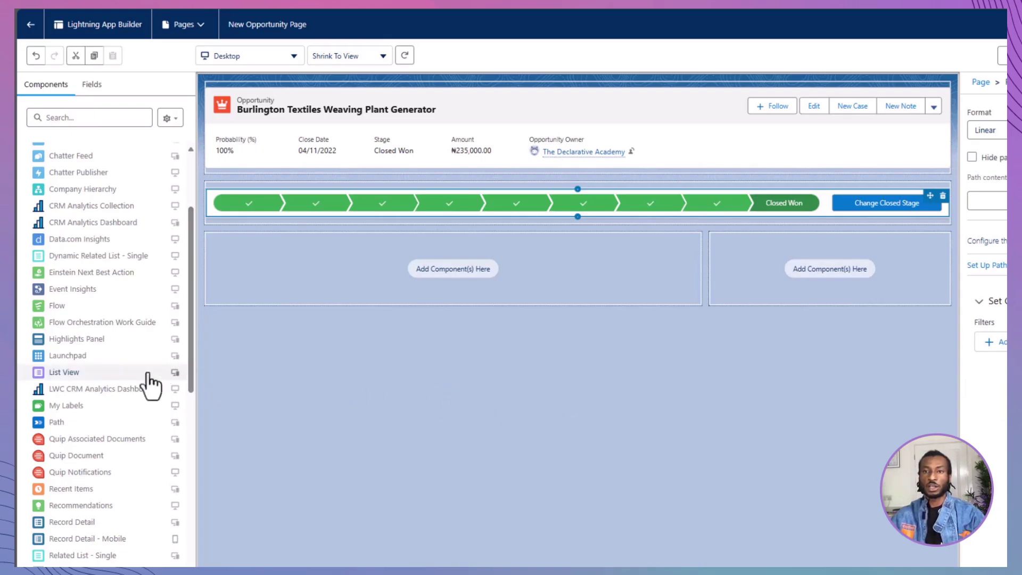
Place Chatter in the right sidebar and a Tabs component in the main region
scroll(133, 385, up, 5)
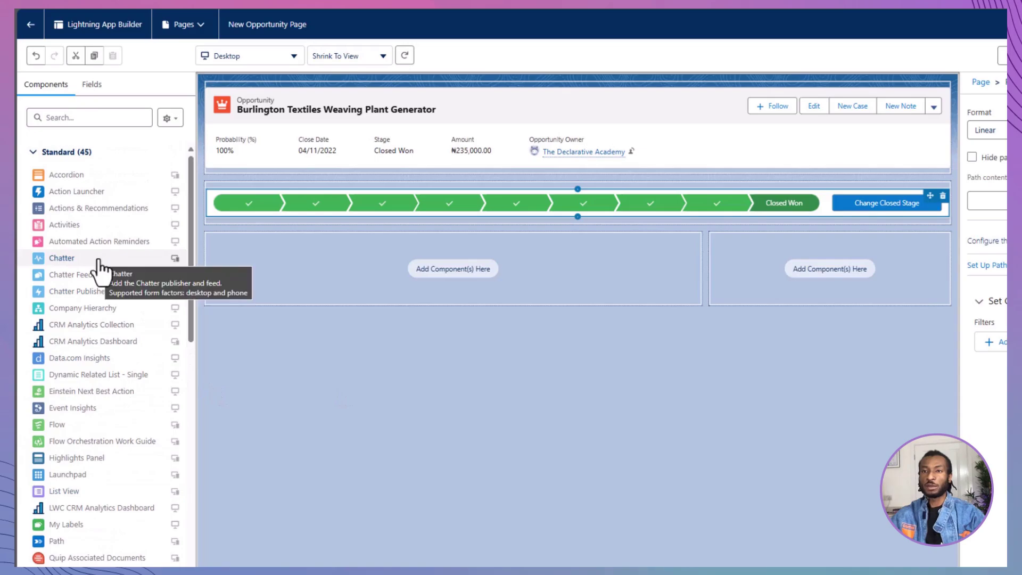
drag(97, 260, 810, 288)
scroll(140, 367, down, 10)
scroll(122, 410, down, 3)
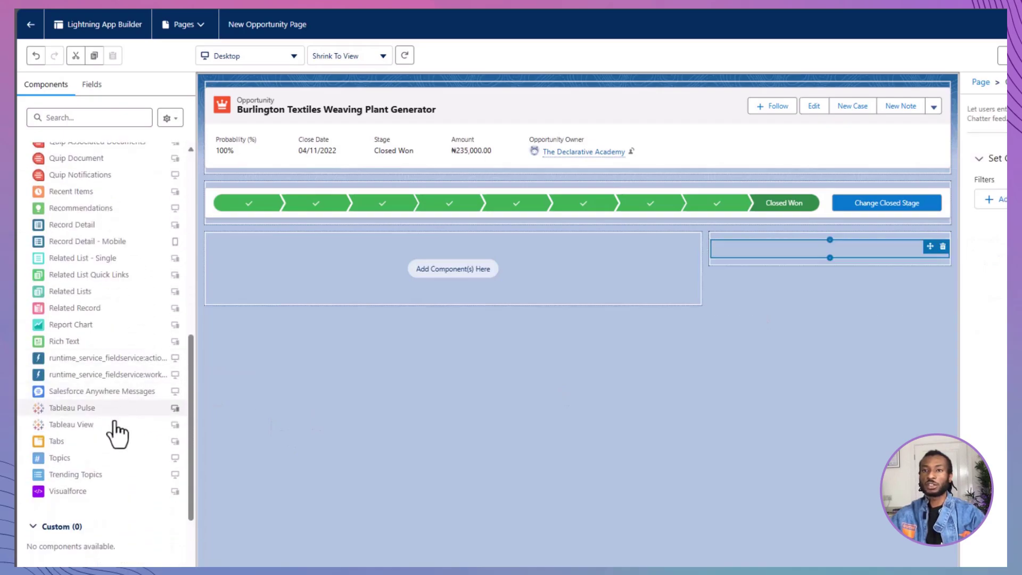
drag(106, 442, 376, 281)
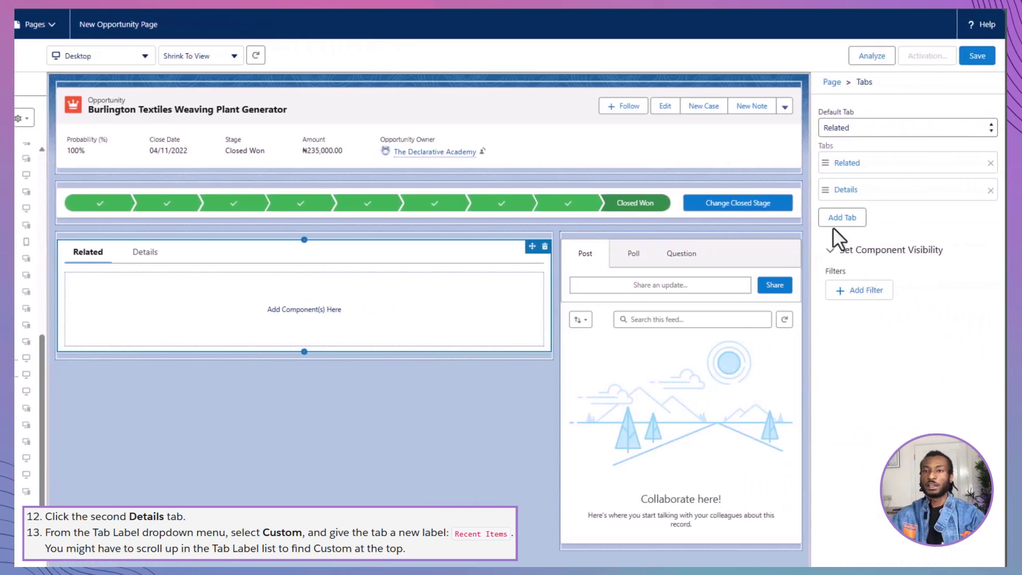
Add a third tab to the Tabs component with the custom label 'Recent Items'
click(840, 223)
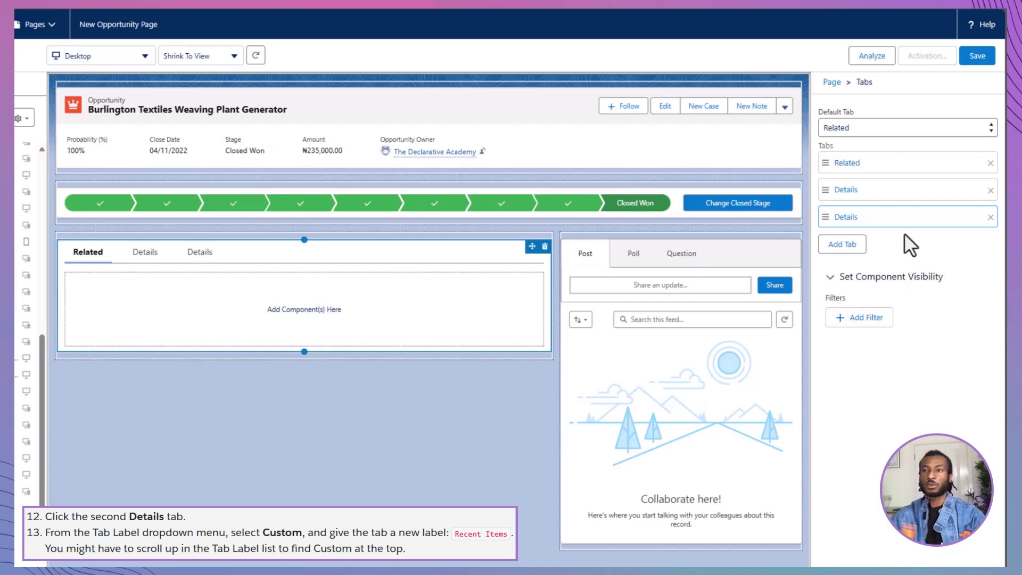
click(916, 225)
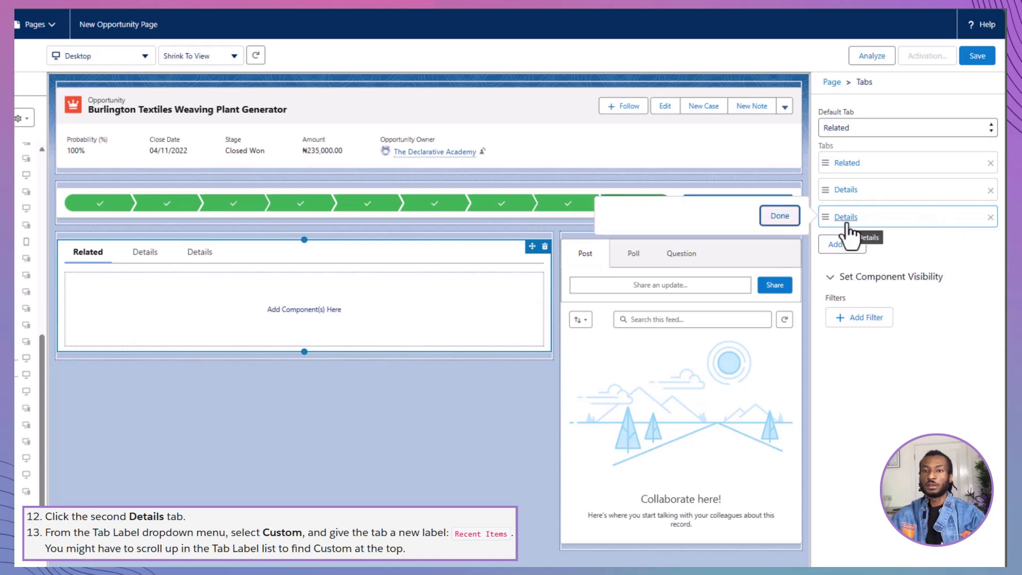
click(766, 234)
scroll(766, 261, up, 5)
click(767, 266)
text(Recent Items)
click(768, 322)
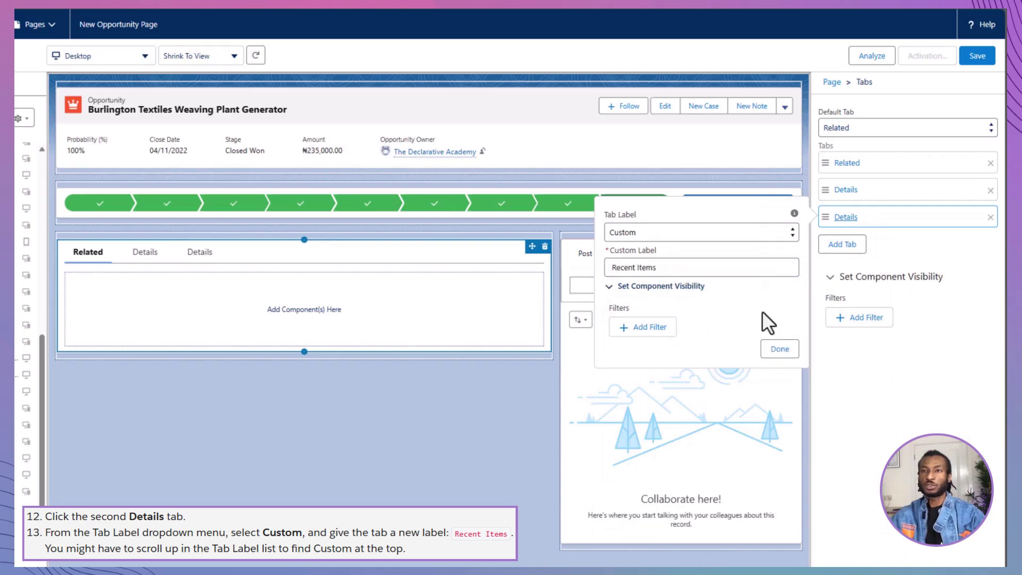
click(779, 349)
Add a fourth tab with the custom label 'Activity'
click(843, 244)
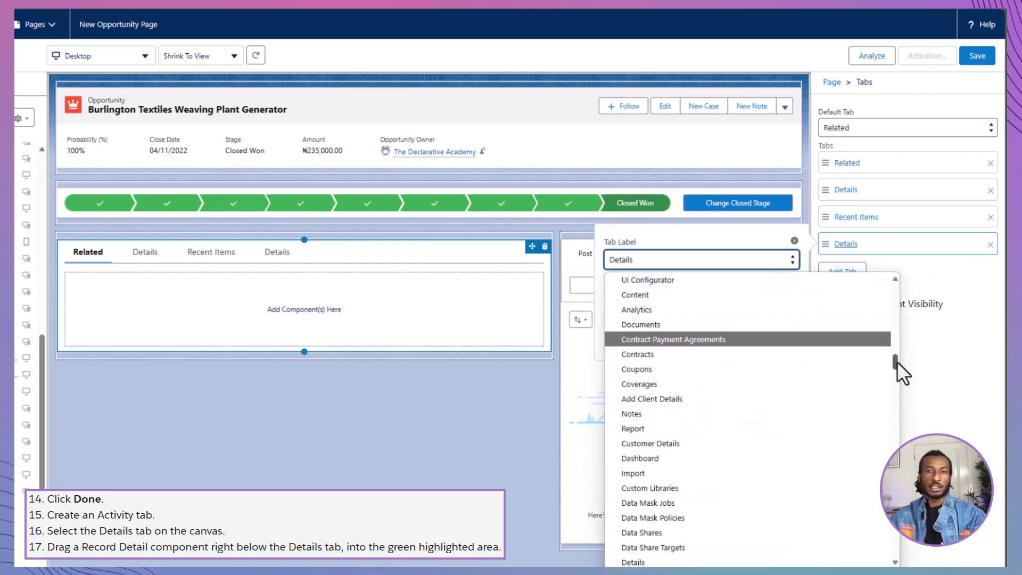
scroll(897, 360, up, 1)
drag(896, 360, 893, 261)
click(633, 279)
click(726, 294)
text(Activity tab)
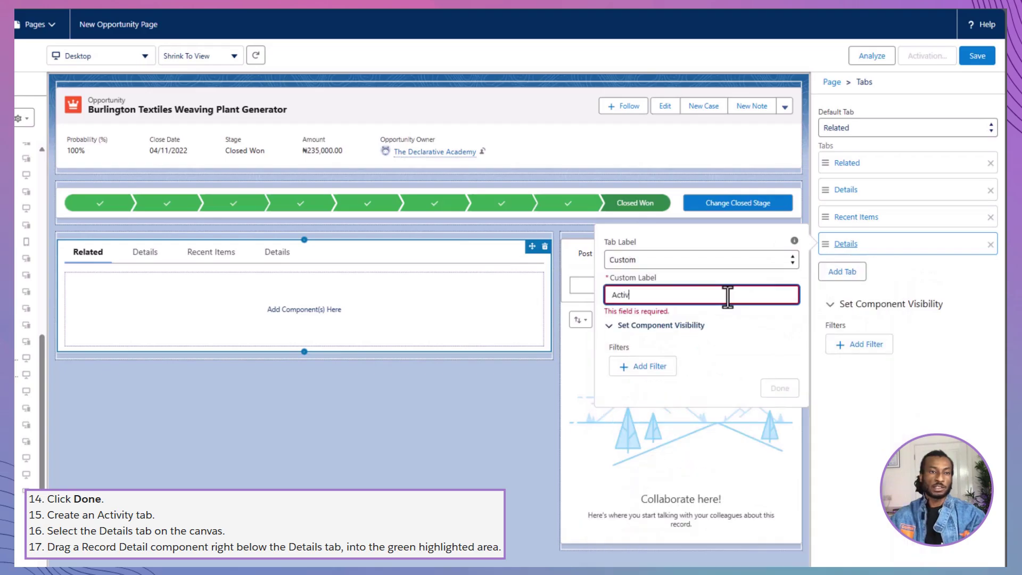
key(BackSpace)
key(BackSpace)
key(BackSpace)
key(BackSpace)
click(779, 387)
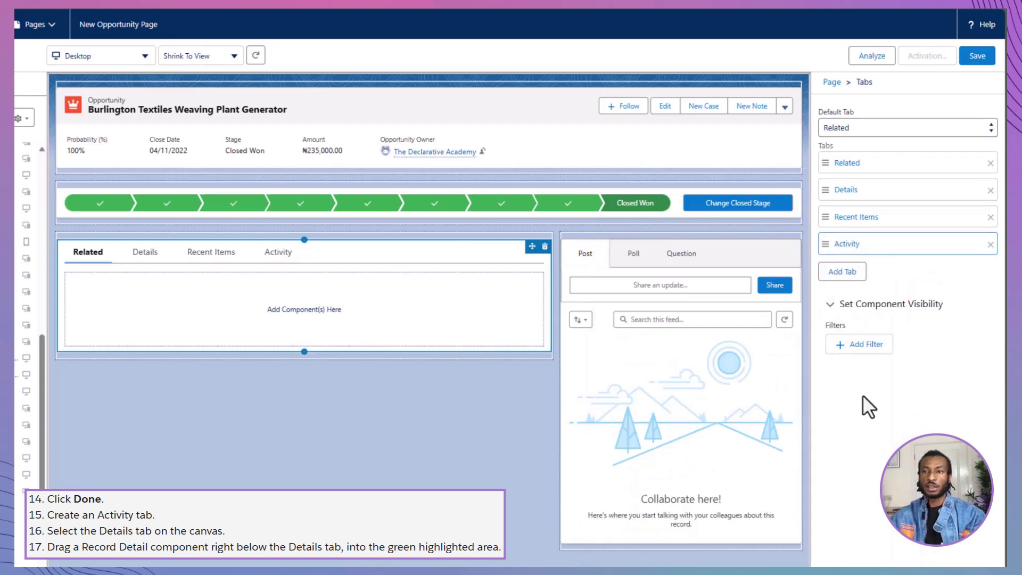
Put Record Detail in the Details tab and Related Lists in the Related tab
click(294, 253)
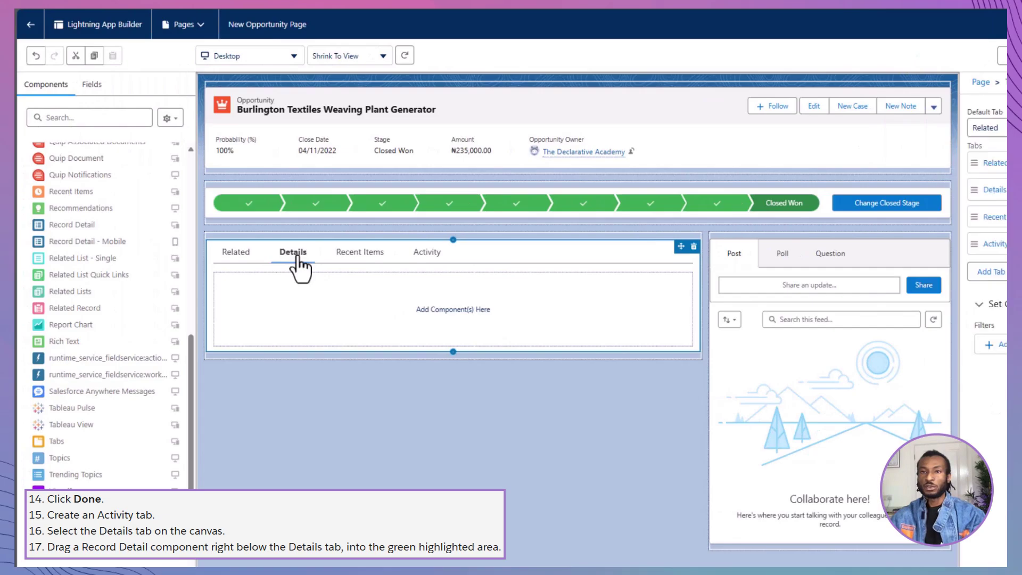
scroll(142, 319, up, 1)
drag(96, 284, 415, 304)
click(238, 254)
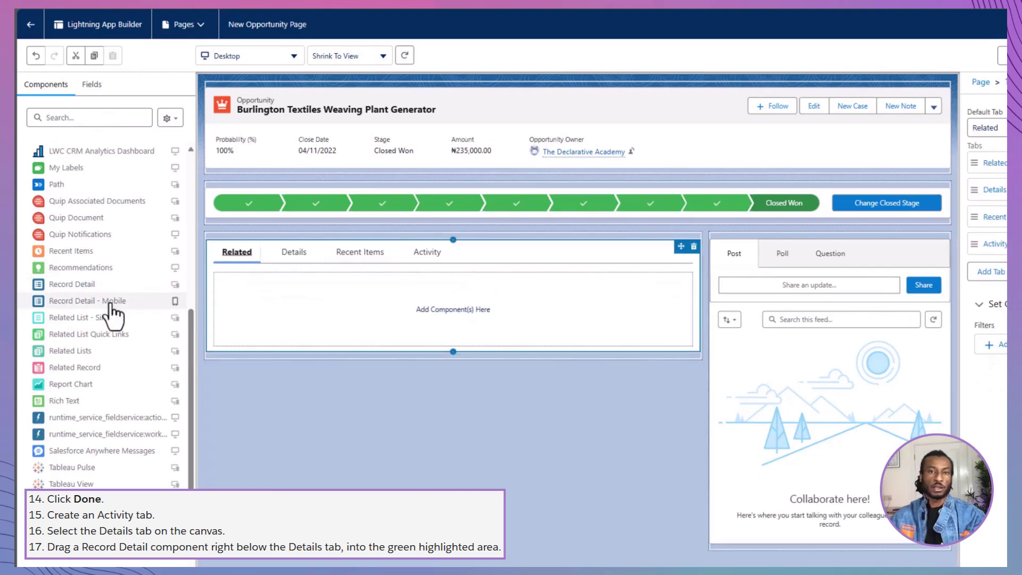
drag(103, 351, 421, 320)
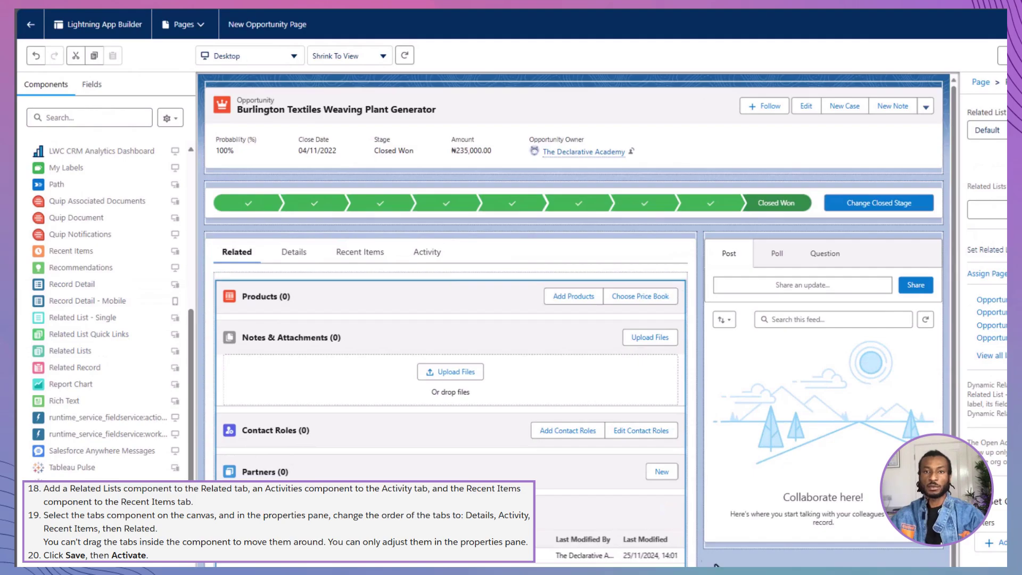
Put Activities in the Activity tab and Recent Items in the Recent Items tab
click(429, 253)
scroll(98, 292, up, 6)
drag(98, 229, 453, 312)
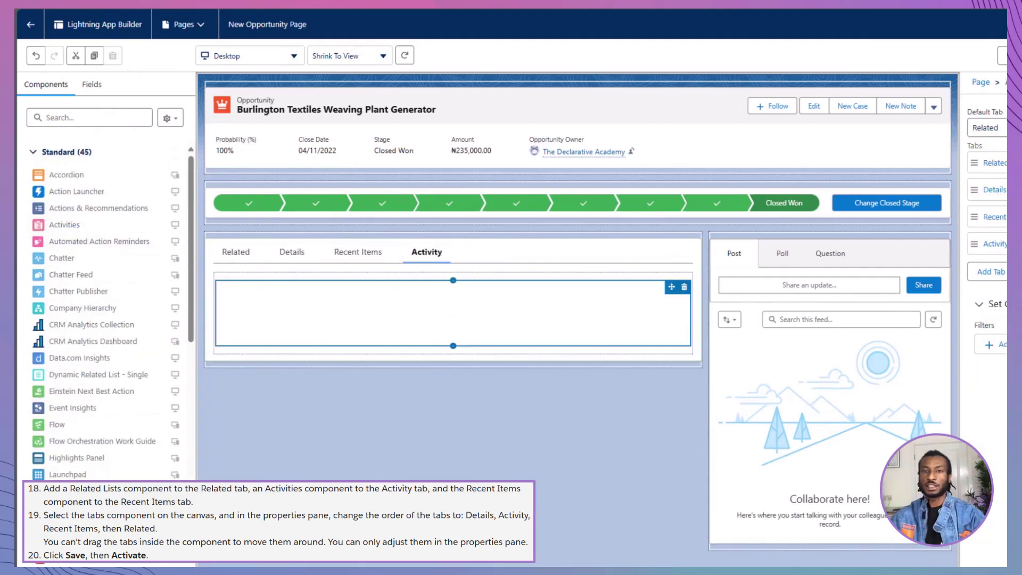
click(360, 251)
scroll(130, 290, down, 2)
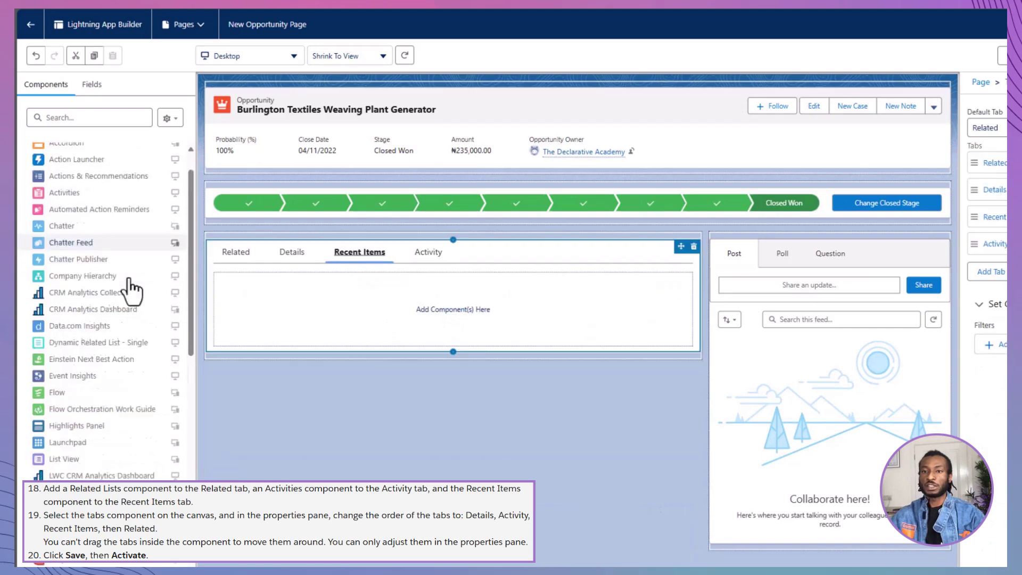
scroll(130, 290, down, 5)
drag(141, 335, 453, 290)
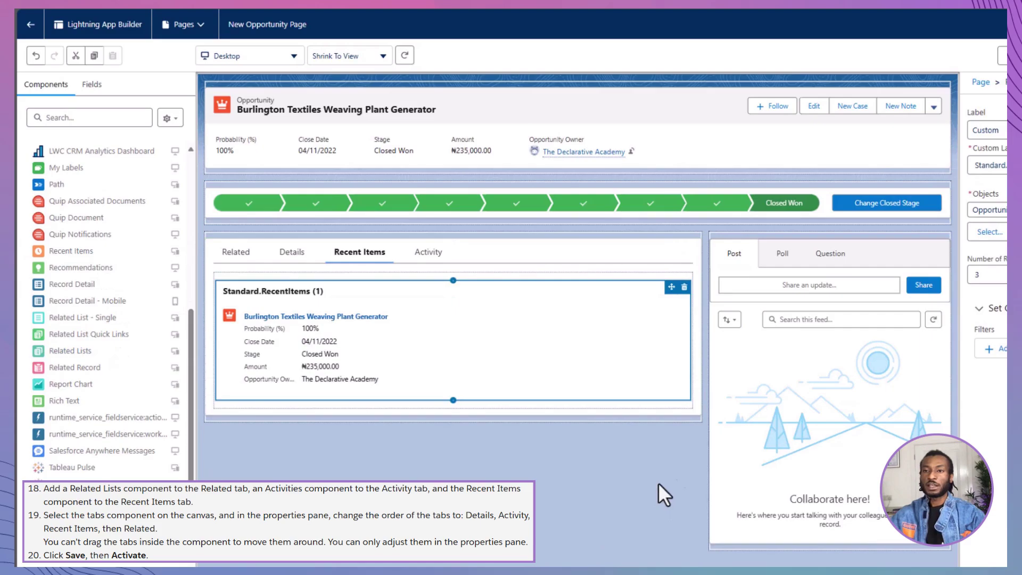
click(500, 261)
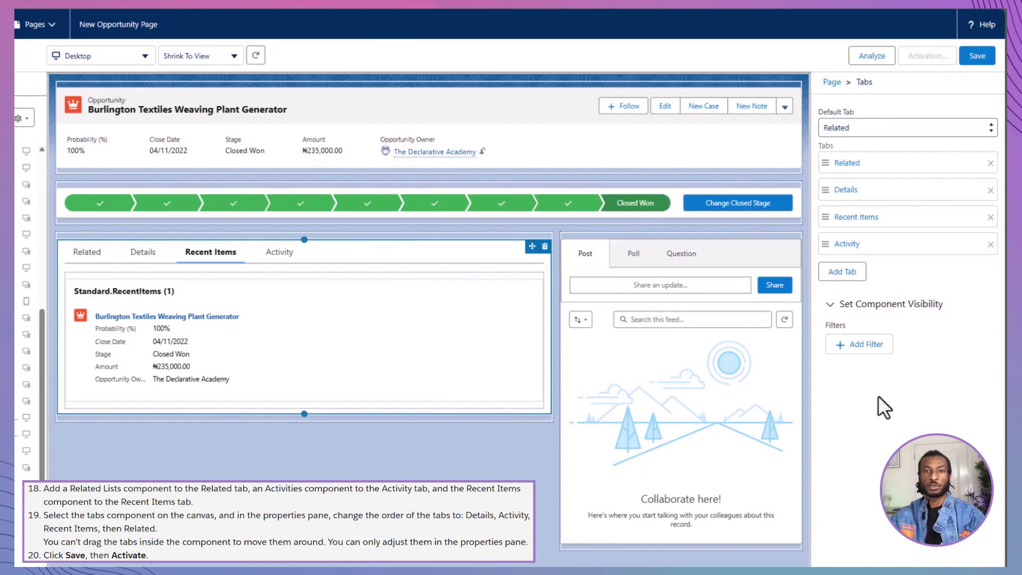
Drag the tab rows into the order Details, Activity, Recent Items, Related
drag(825, 190, 827, 169)
drag(829, 248, 827, 190)
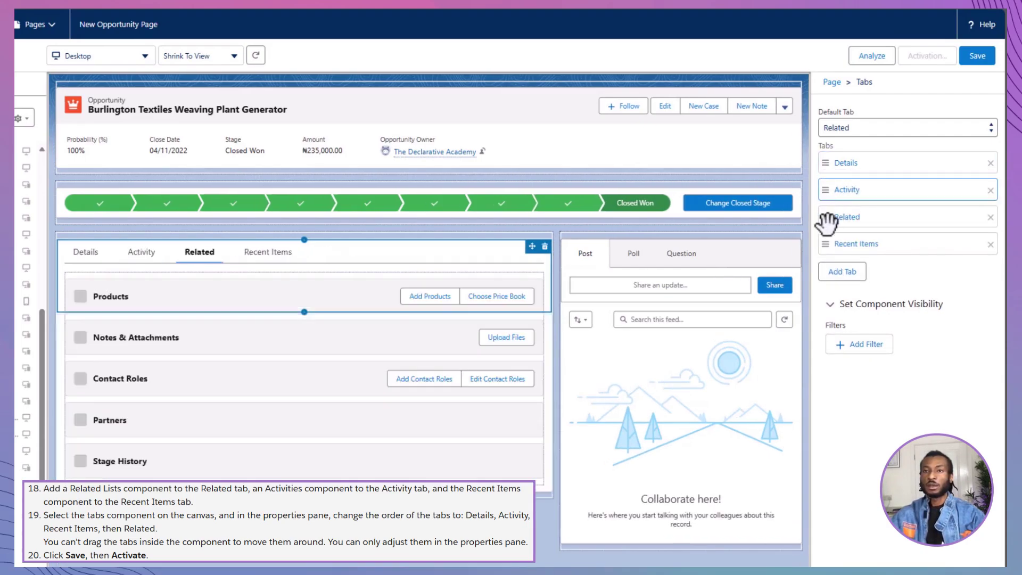
drag(824, 246, 829, 217)
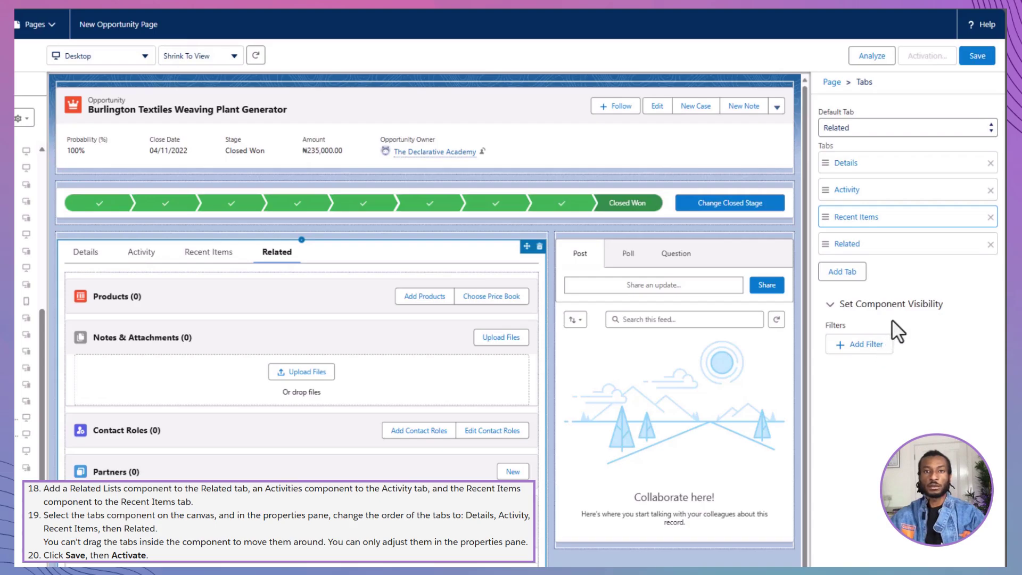
Save the New Opportunity Page from the App Builder toolbar
click(978, 56)
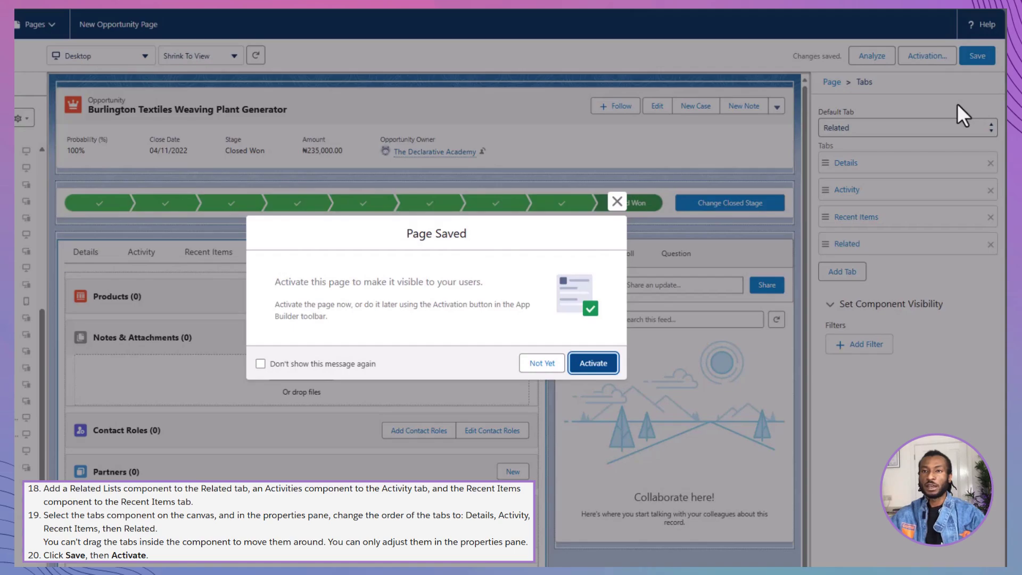
Activate the saved page and choose the App, Record Type, and Profile assignment level
click(594, 364)
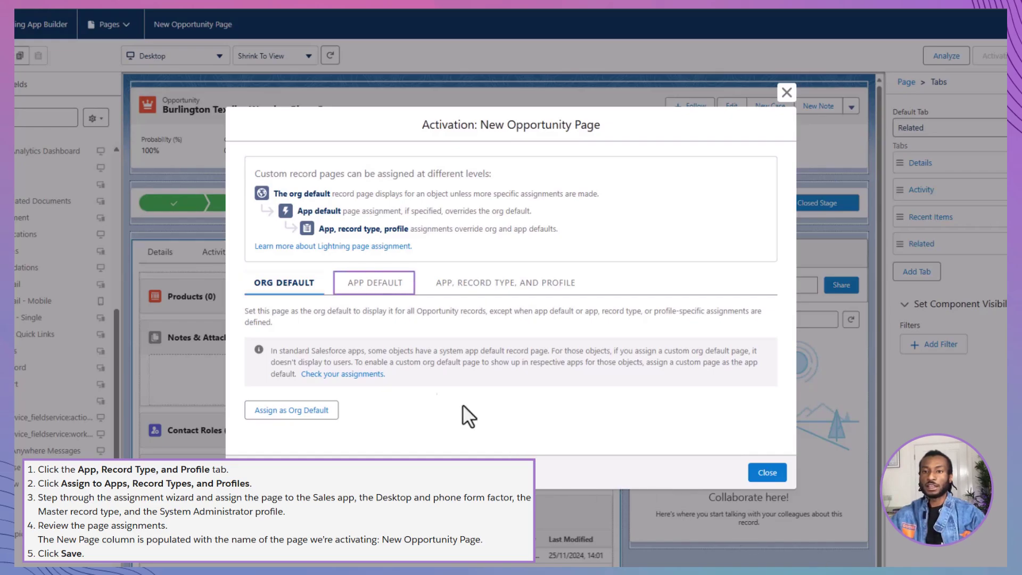
click(381, 288)
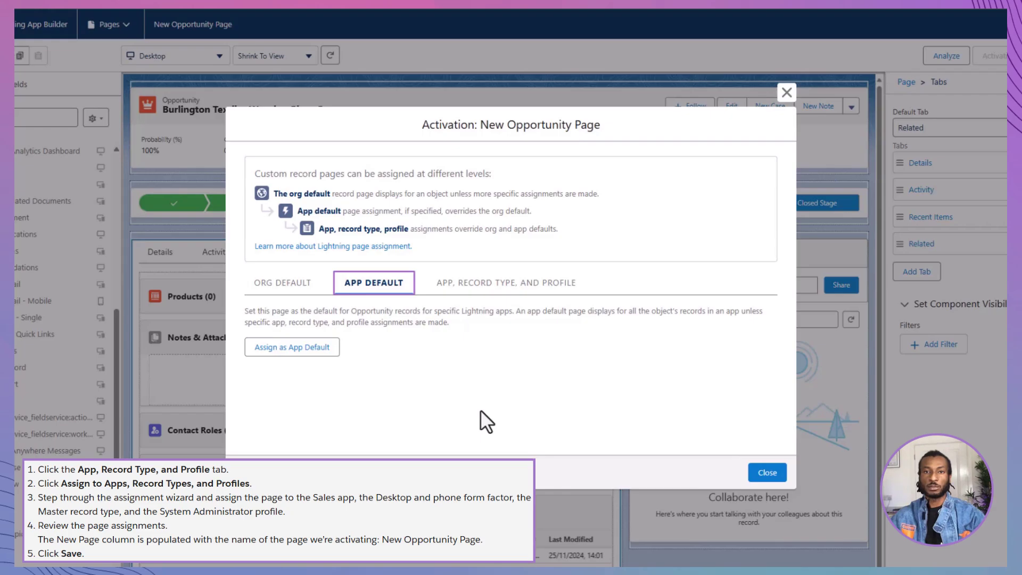
click(503, 290)
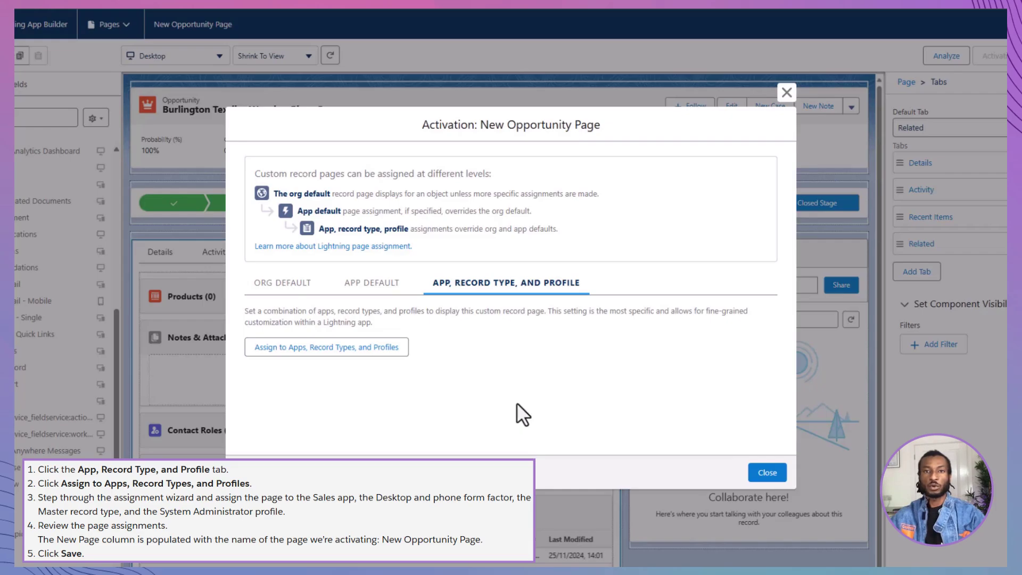
Assign the page to Sales on desktop and phone for Master record type and System Administrator, then save
click(387, 349)
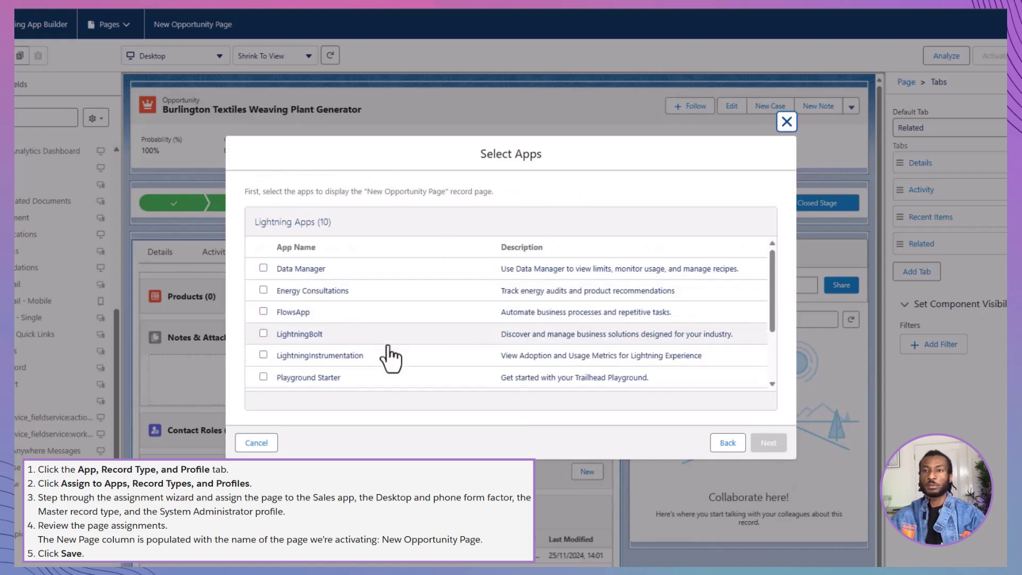
scroll(388, 349, down, 3)
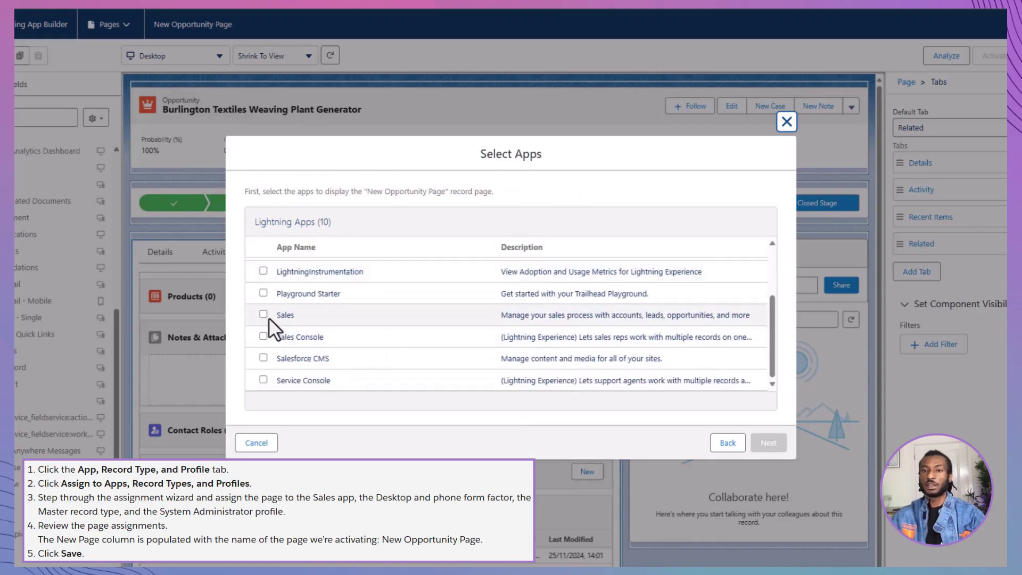
click(265, 315)
click(767, 444)
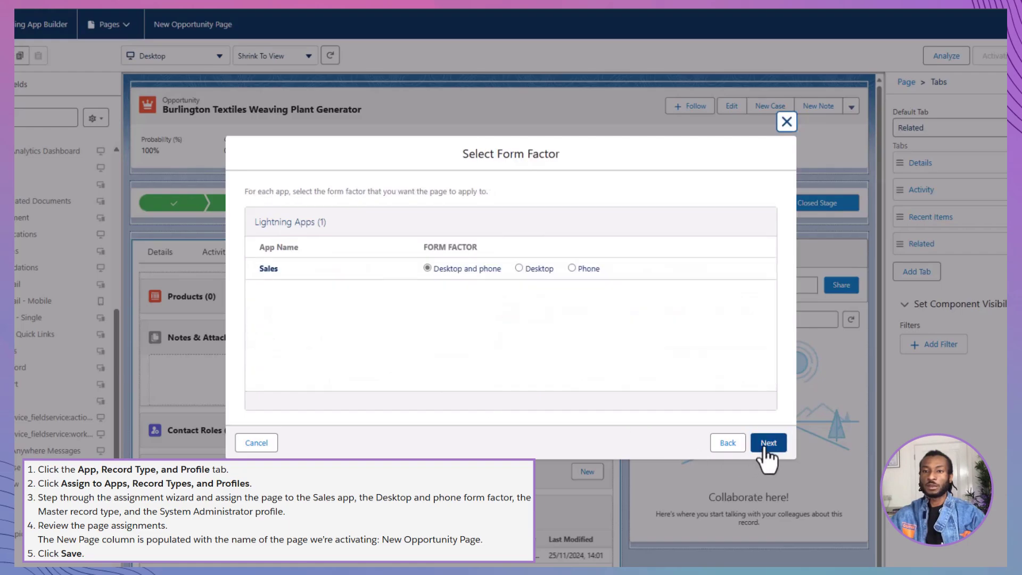
click(768, 443)
click(264, 268)
click(768, 443)
scroll(566, 359, down, 10)
click(263, 358)
click(777, 447)
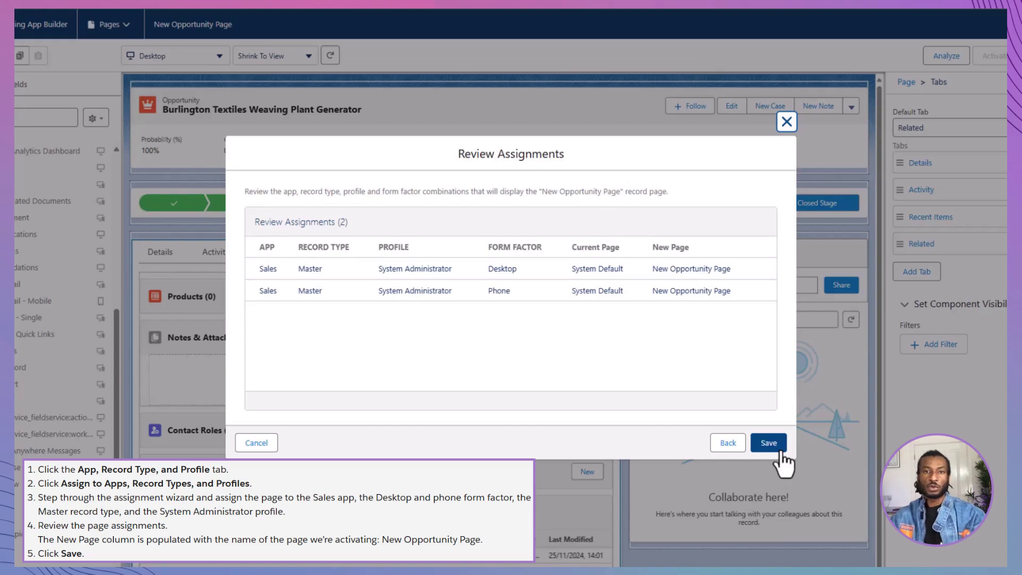
click(778, 447)
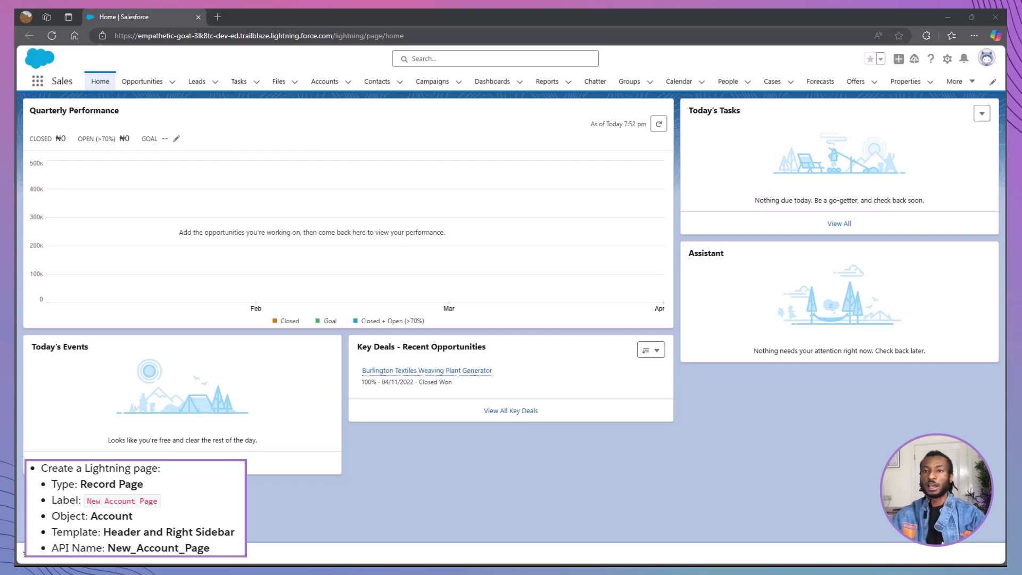
Go to Setup and find the Lightning App Builder pages list with Quick Find
click(947, 59)
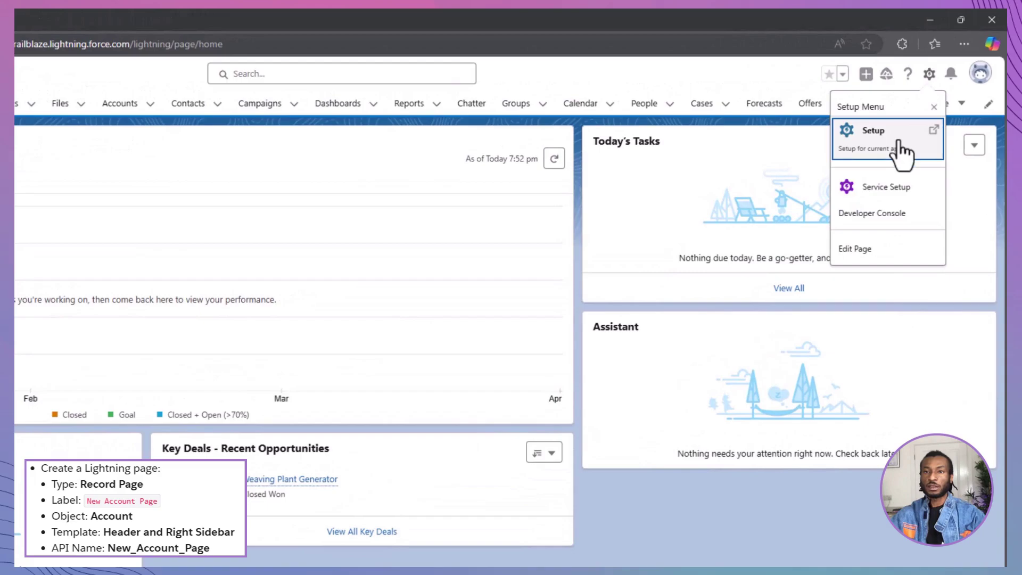
click(904, 152)
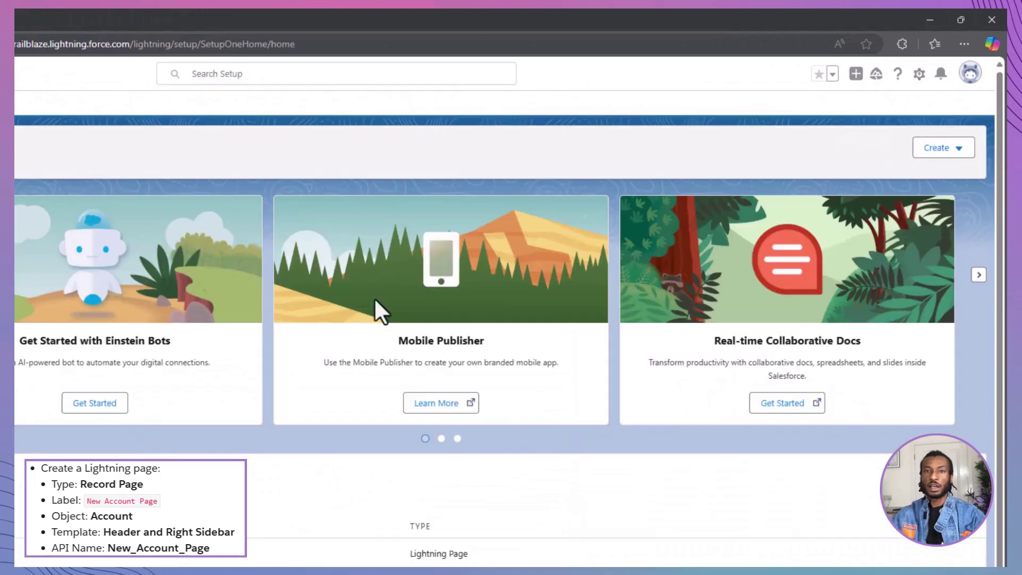
text(Lightning app)
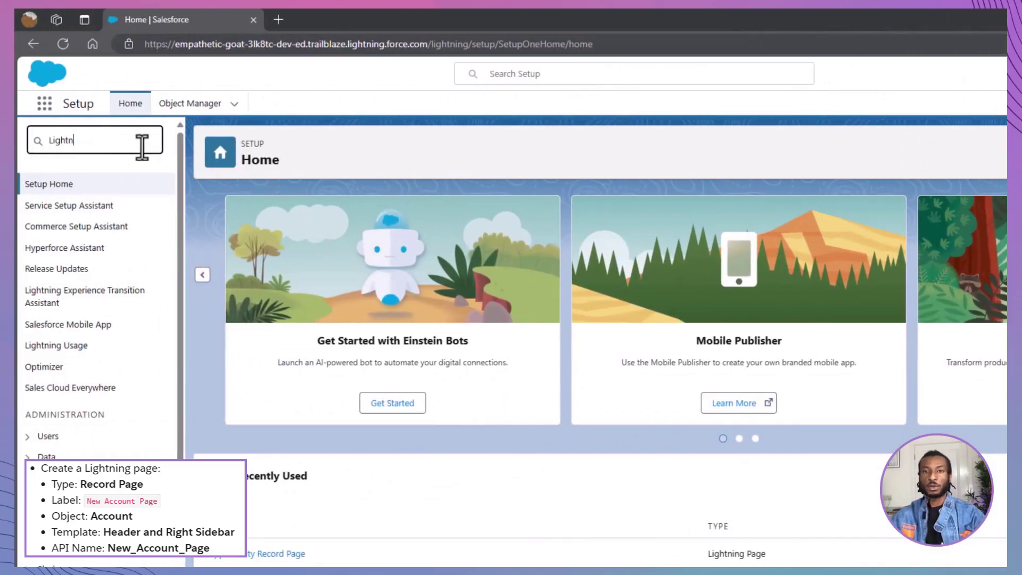
click(122, 207)
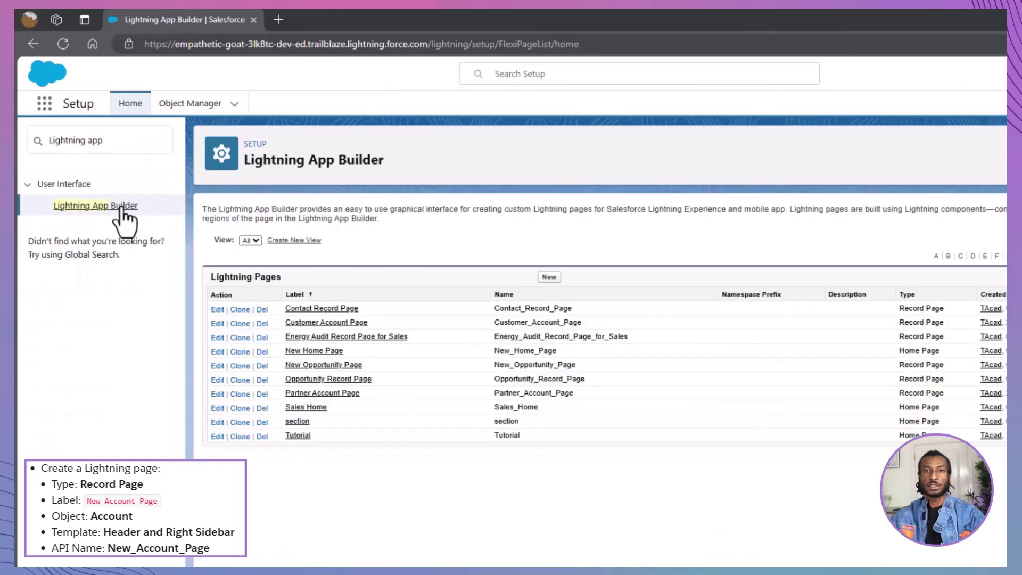
Create a 'New Account Page' record page for Account using the Header and Right Sidebar template
click(549, 283)
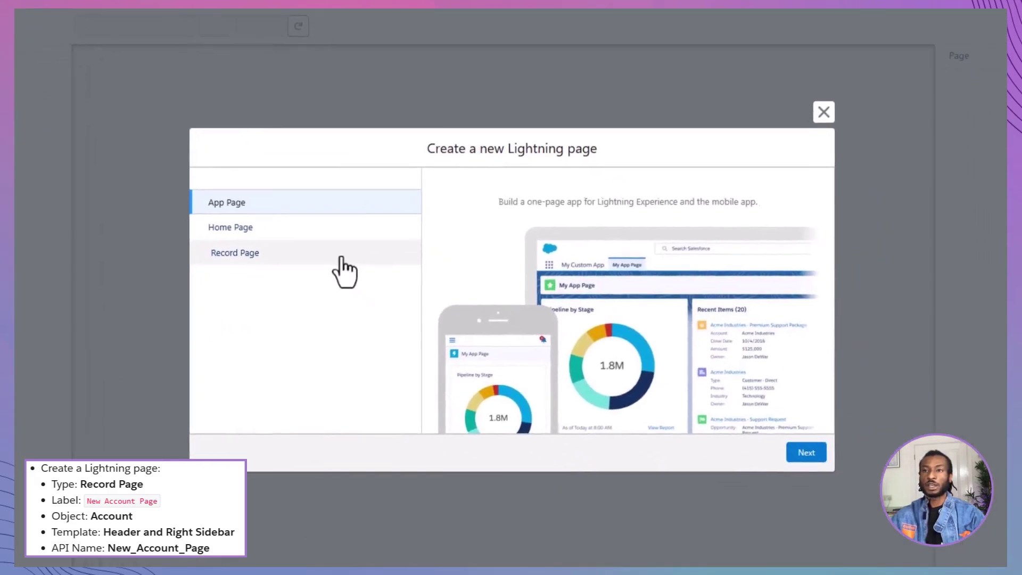
click(345, 269)
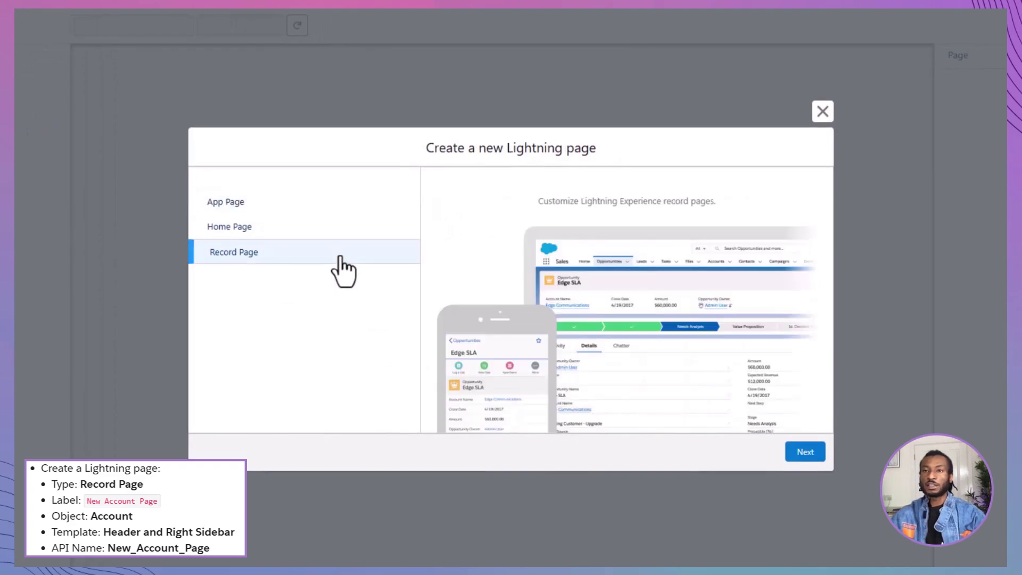
click(801, 452)
text(New Account Page)
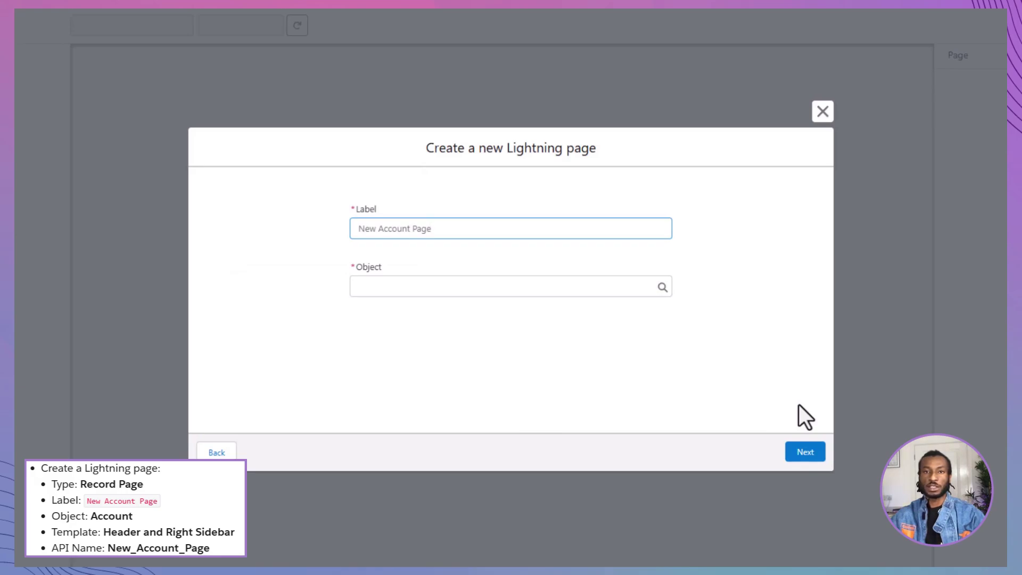
click(660, 288)
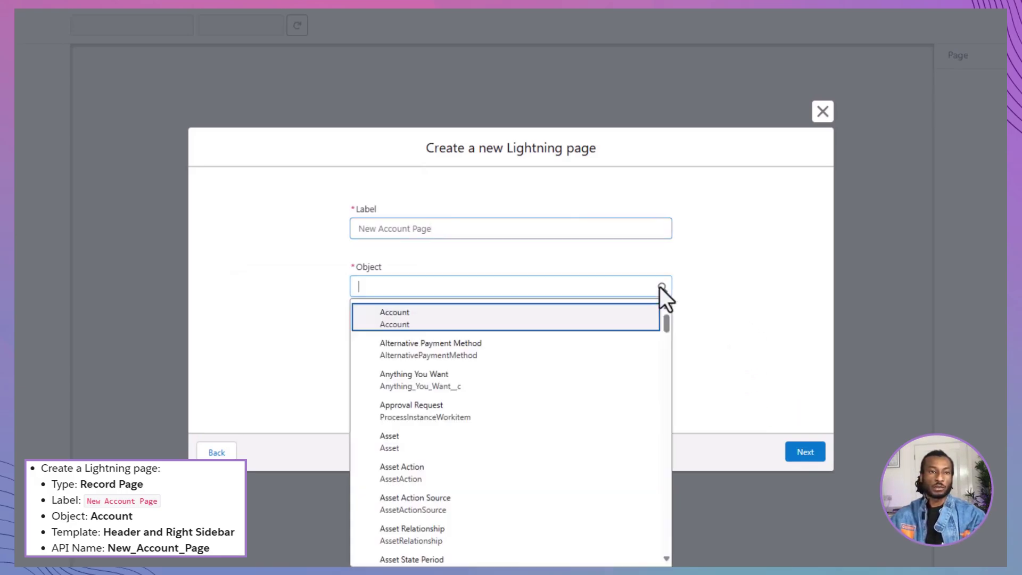
click(589, 321)
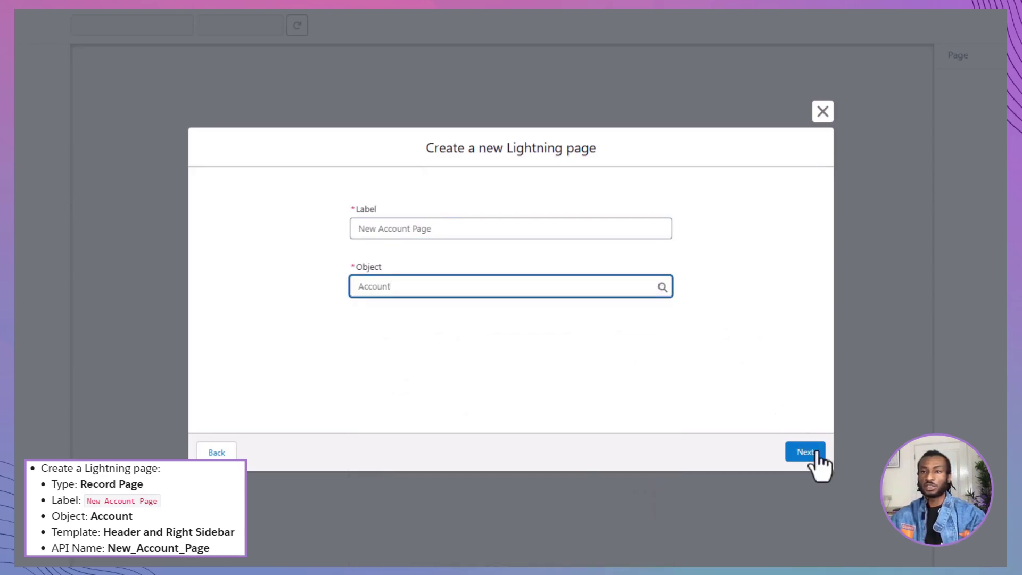
click(807, 453)
click(330, 326)
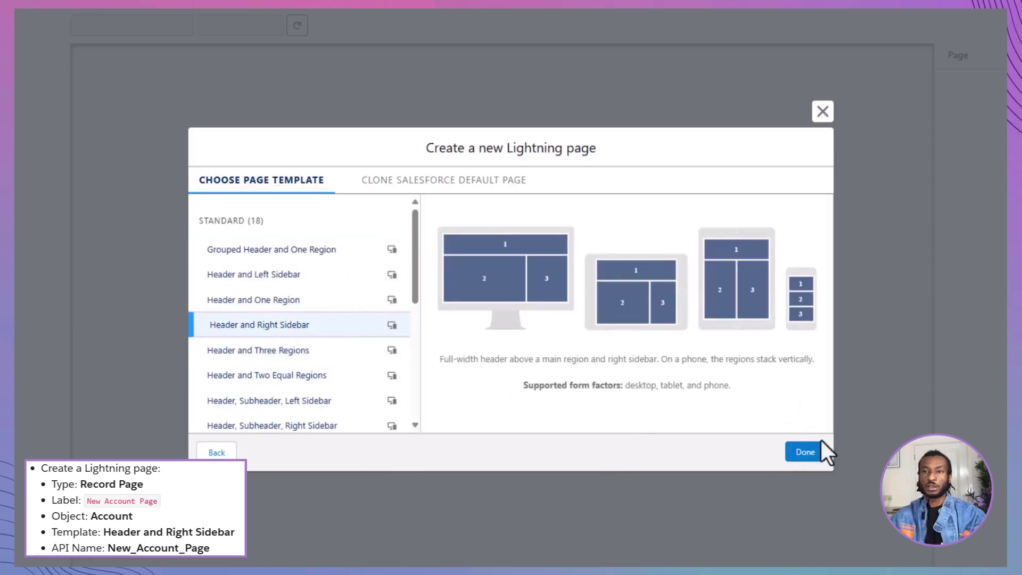
click(809, 452)
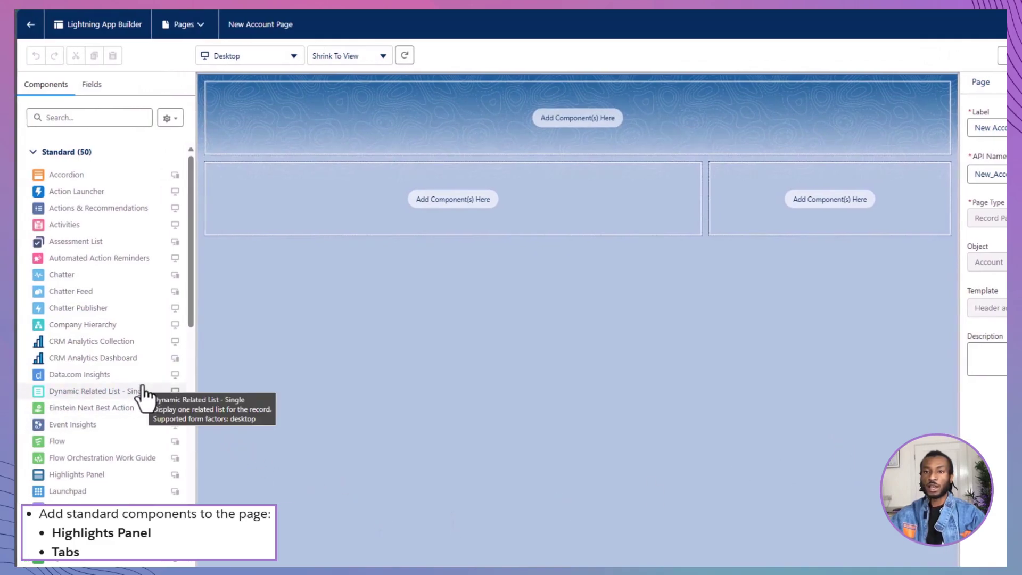
Place a Highlights Panel in the header and a Tabs component in the main left region
drag(107, 477, 563, 174)
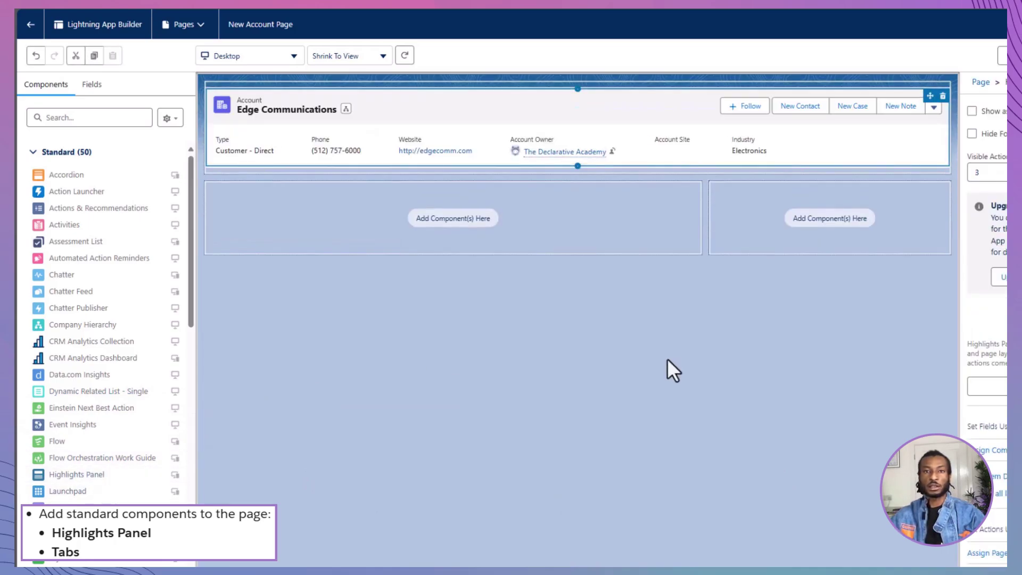
scroll(84, 386, down, 5)
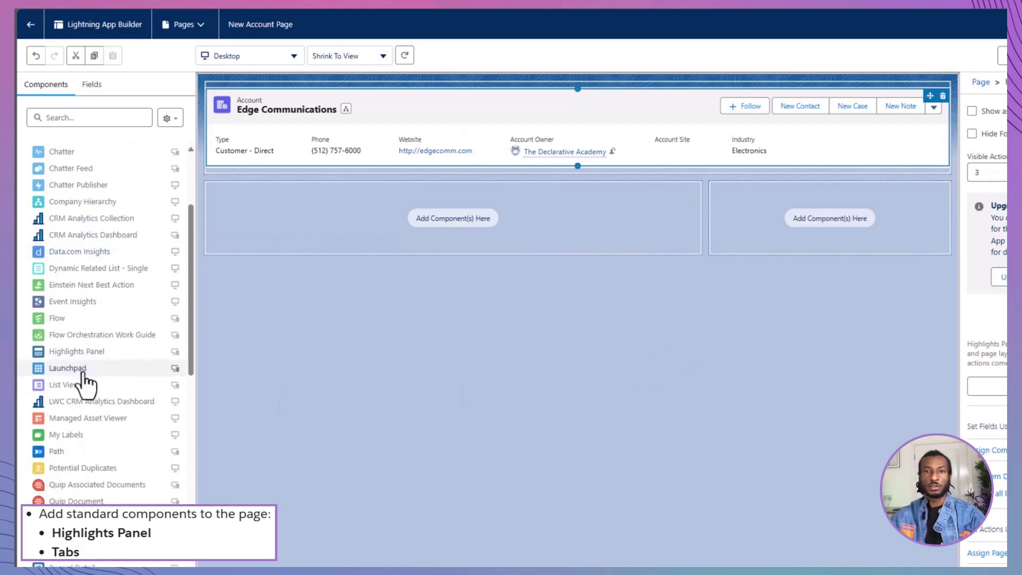
scroll(85, 381, down, 5)
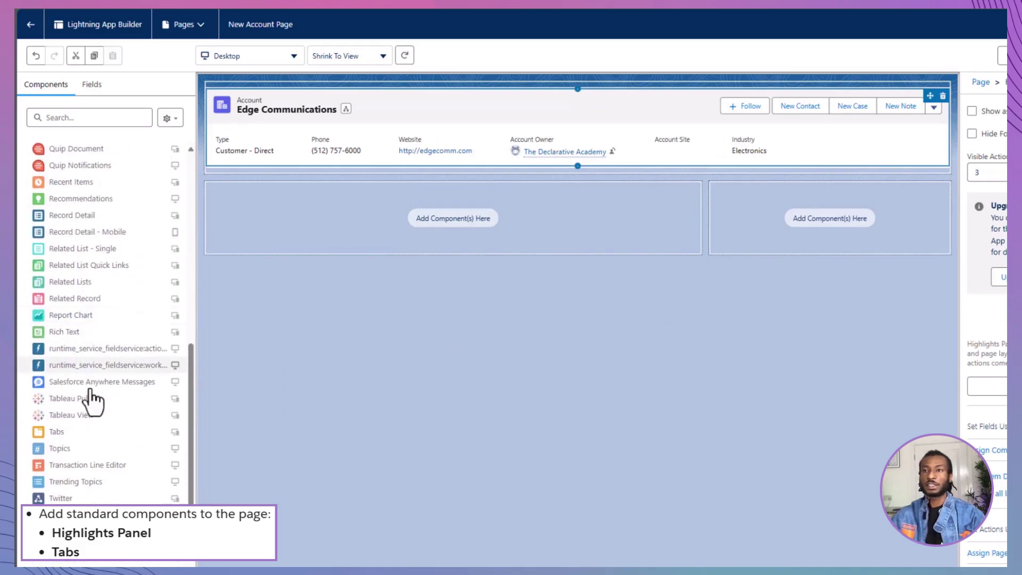
drag(80, 432, 487, 202)
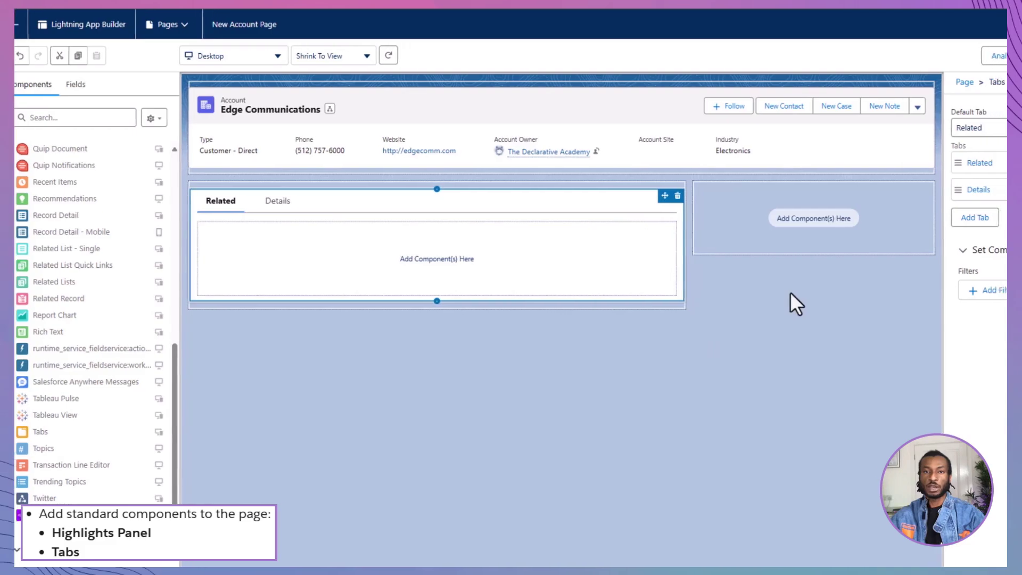
Add a third tab to the Tabs component with the custom label 'Activity'
click(863, 218)
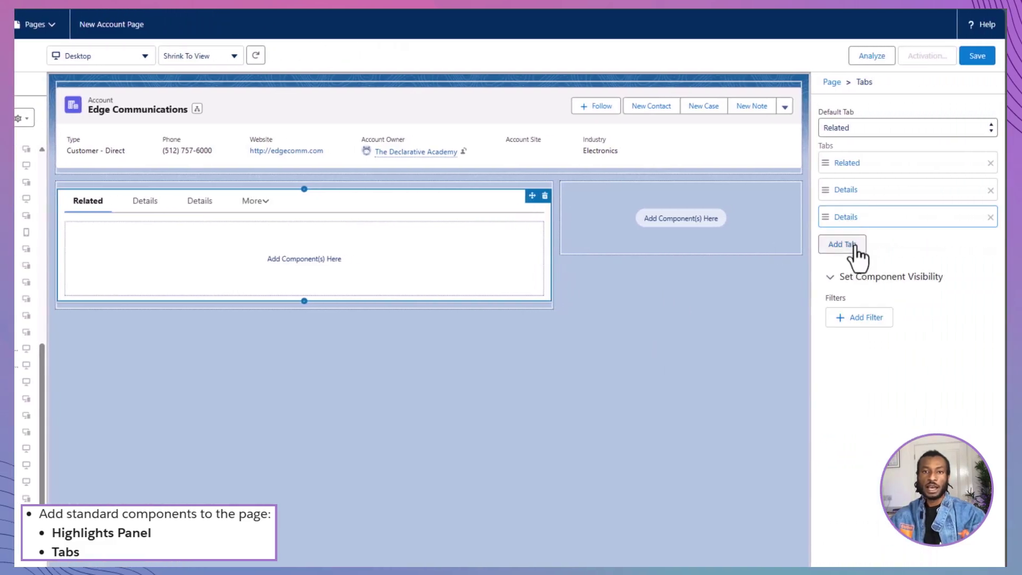
click(844, 218)
click(752, 233)
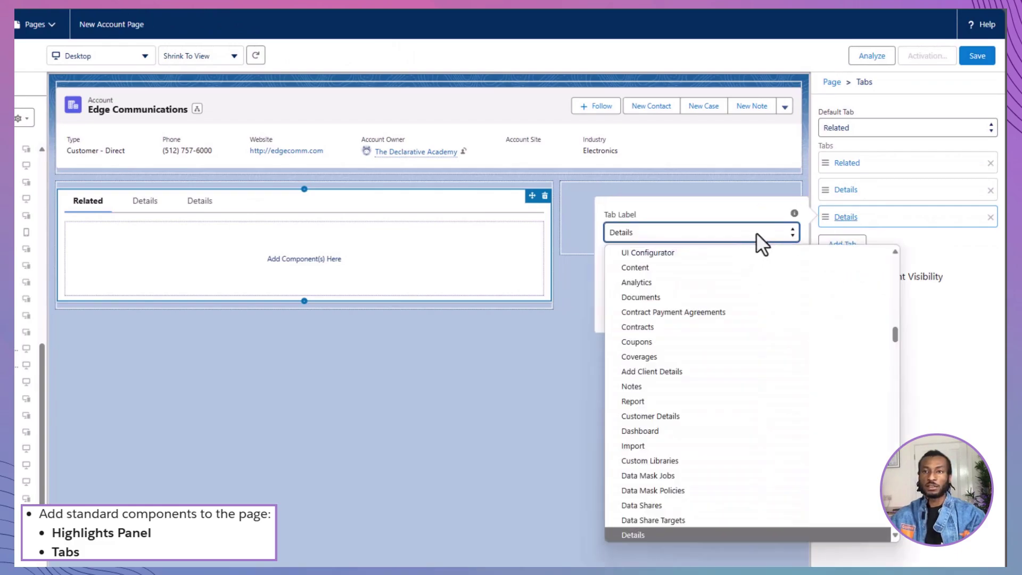
drag(894, 336, 895, 228)
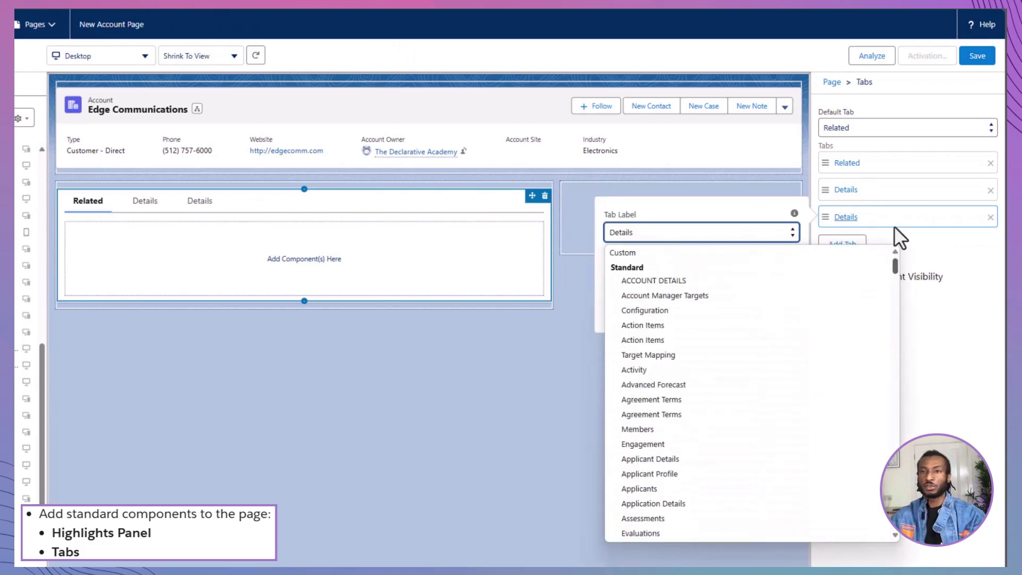
click(854, 252)
text(Act)
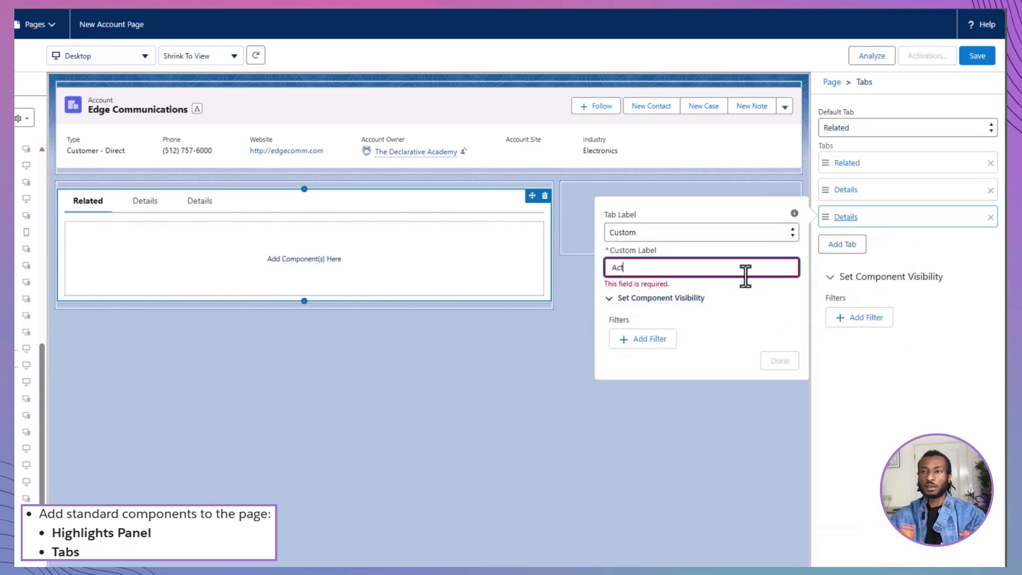
text(ivity)
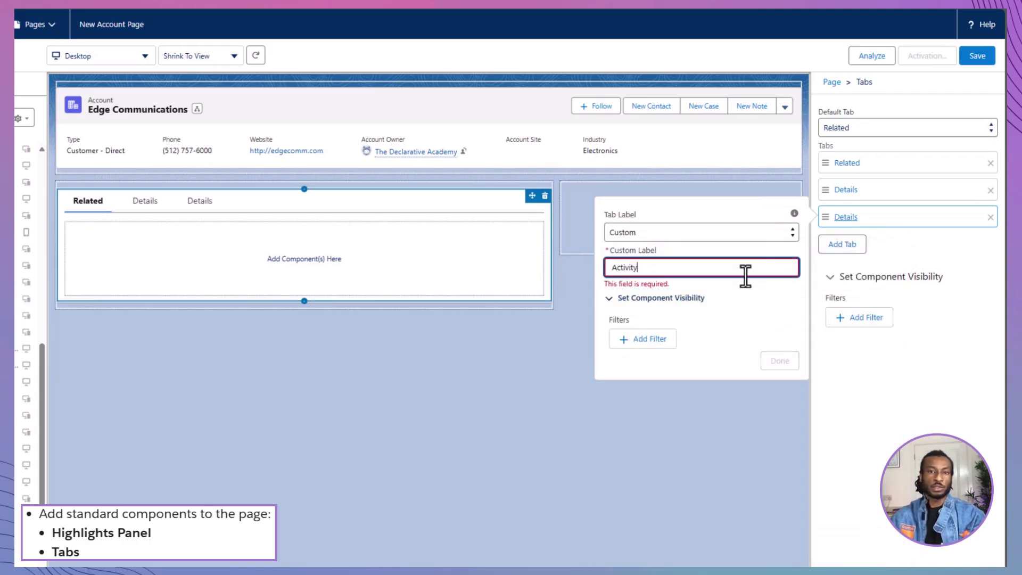
click(770, 317)
click(780, 350)
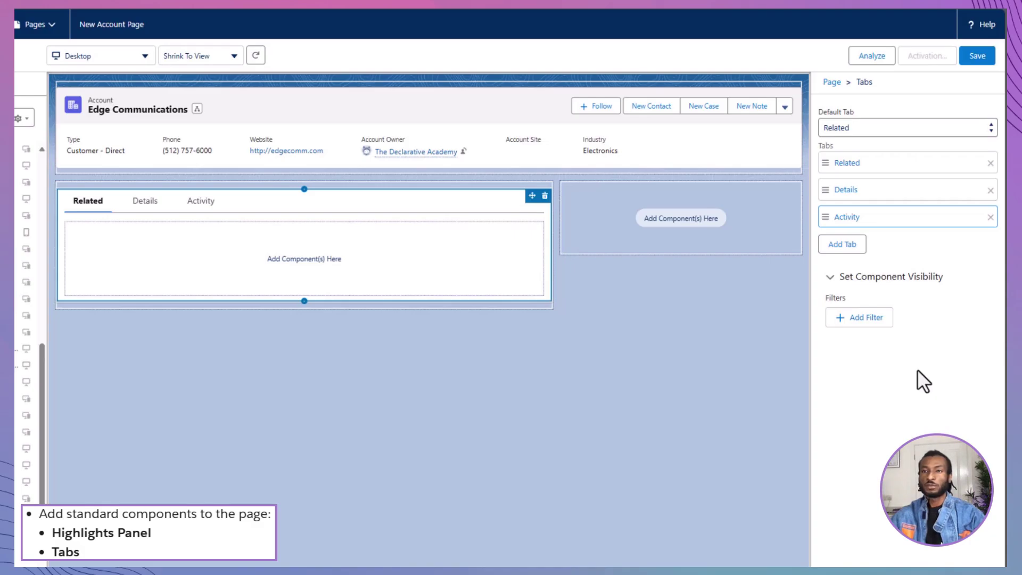
Drop Activities into the Activity tab, Record Detail into Details, and Related Lists into Related
click(207, 201)
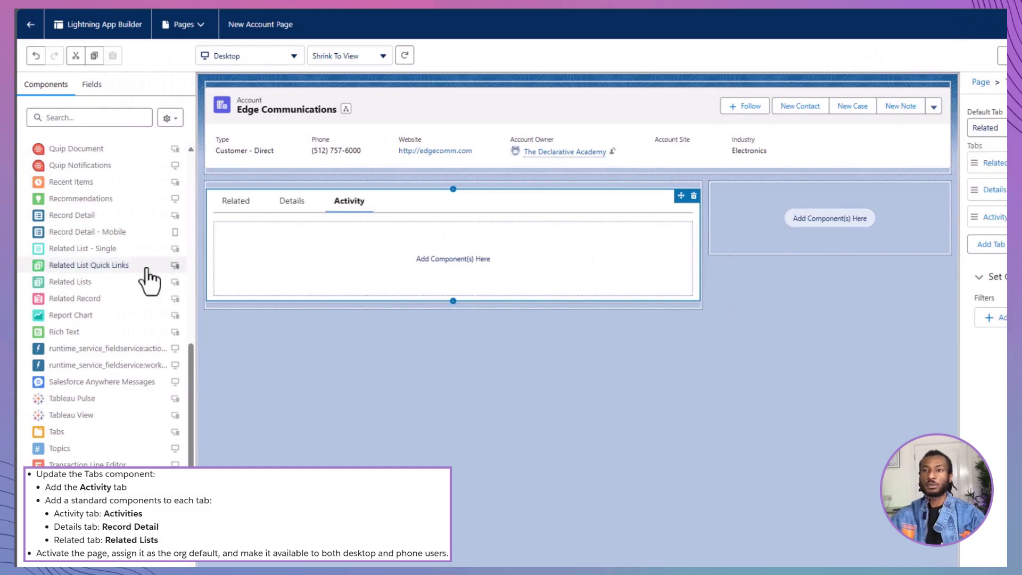
scroll(144, 279, up, 10)
drag(64, 225, 404, 266)
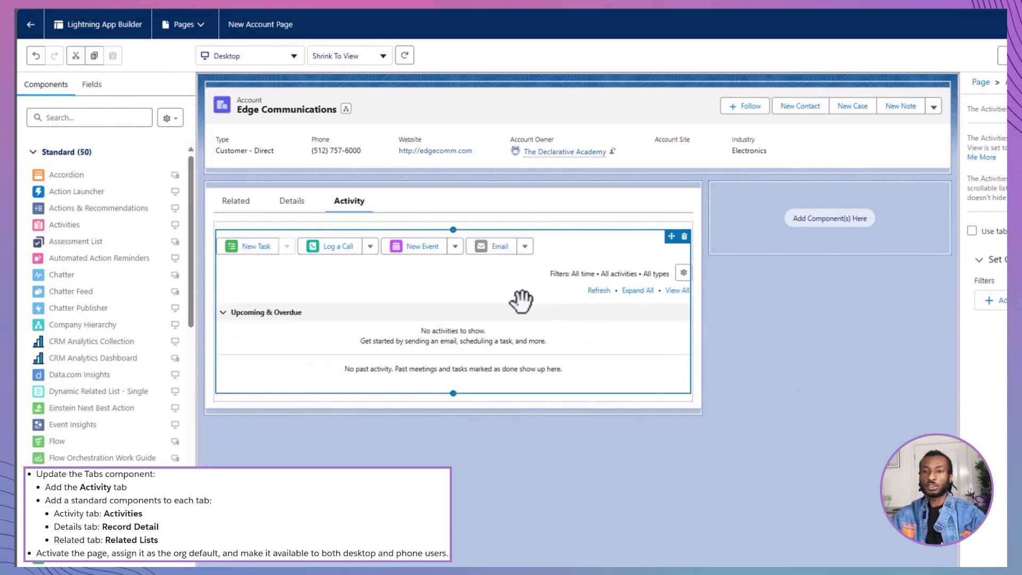
click(293, 205)
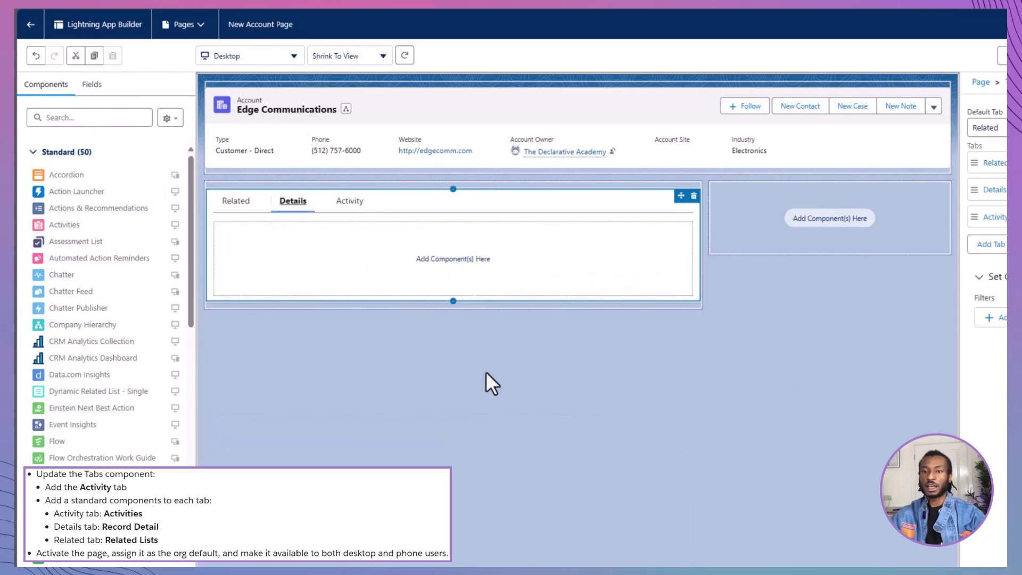
scroll(106, 372, down, 5)
drag(86, 397, 566, 391)
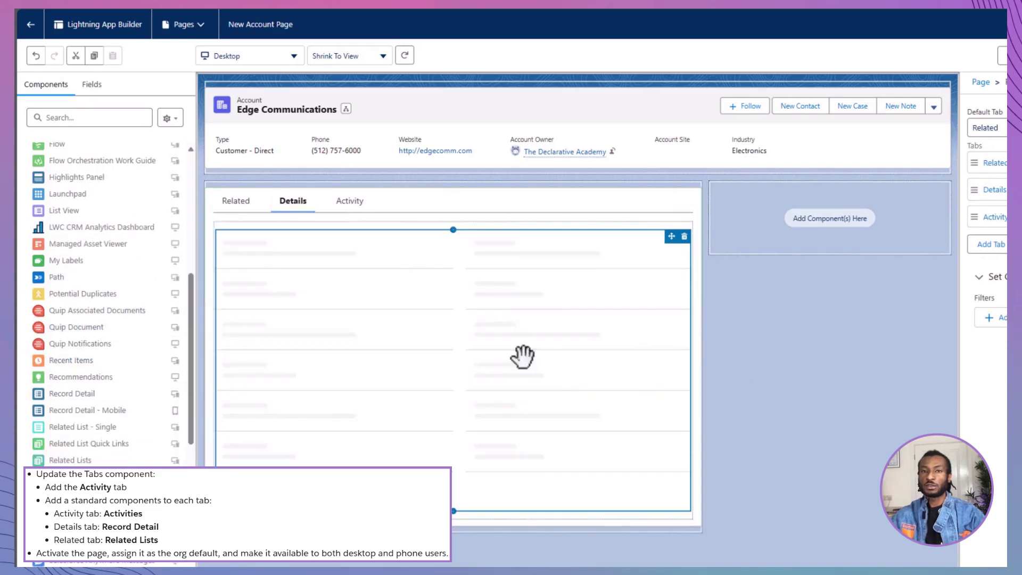
click(232, 202)
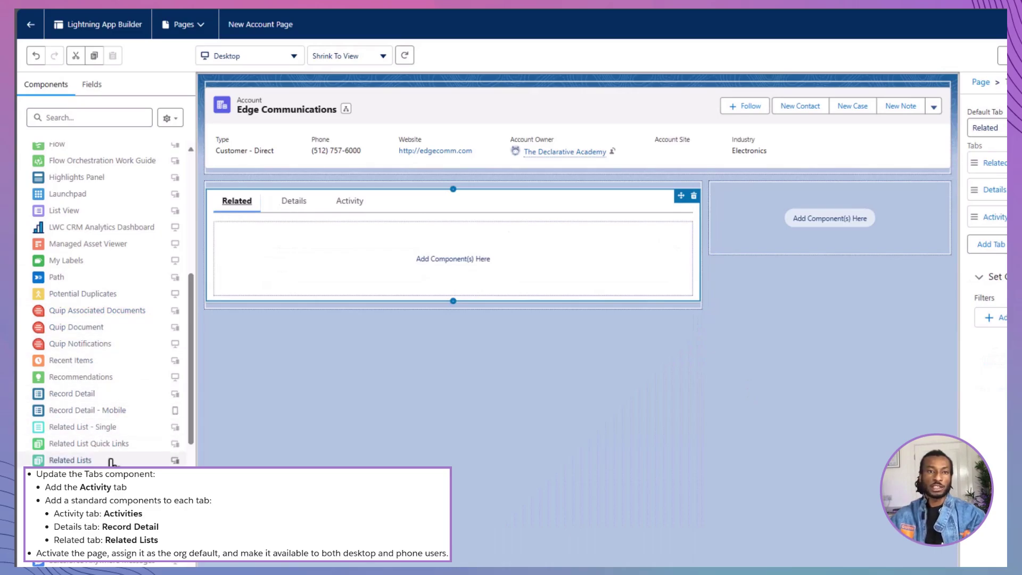
drag(110, 460, 512, 277)
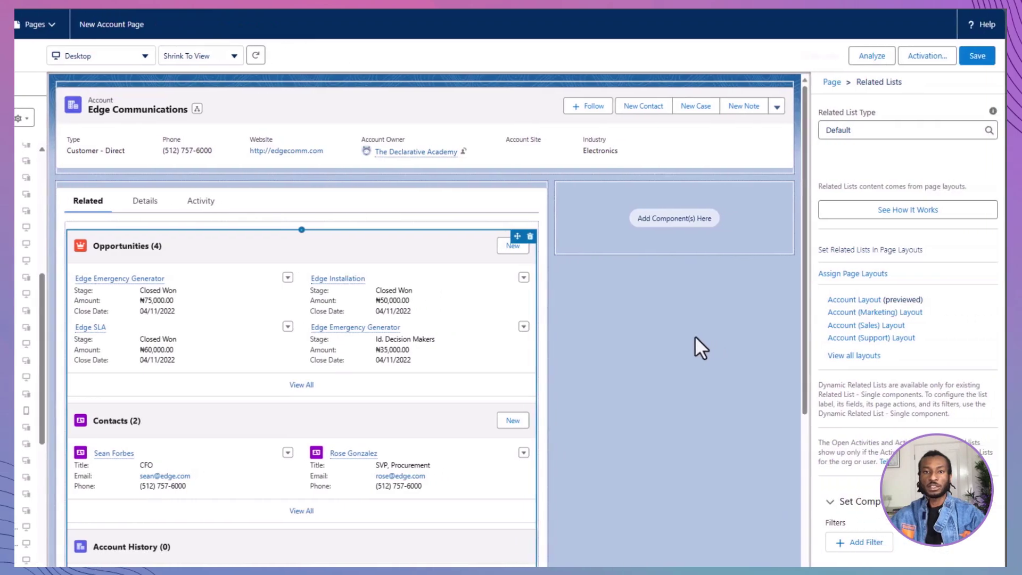
Activate New Account Page as the org default on desktop and phone, and save the assignment
click(931, 57)
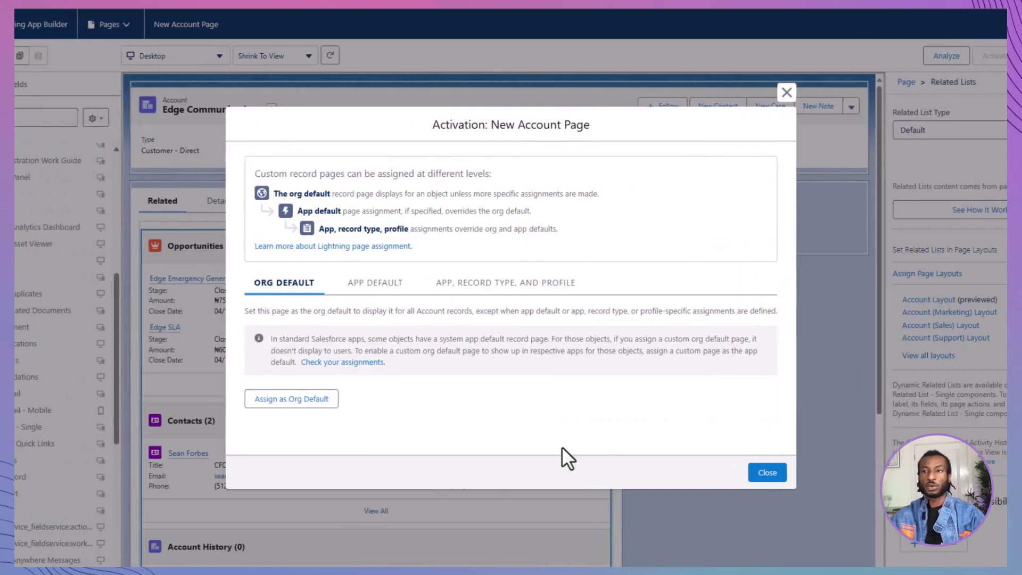
click(320, 400)
click(400, 329)
click(767, 414)
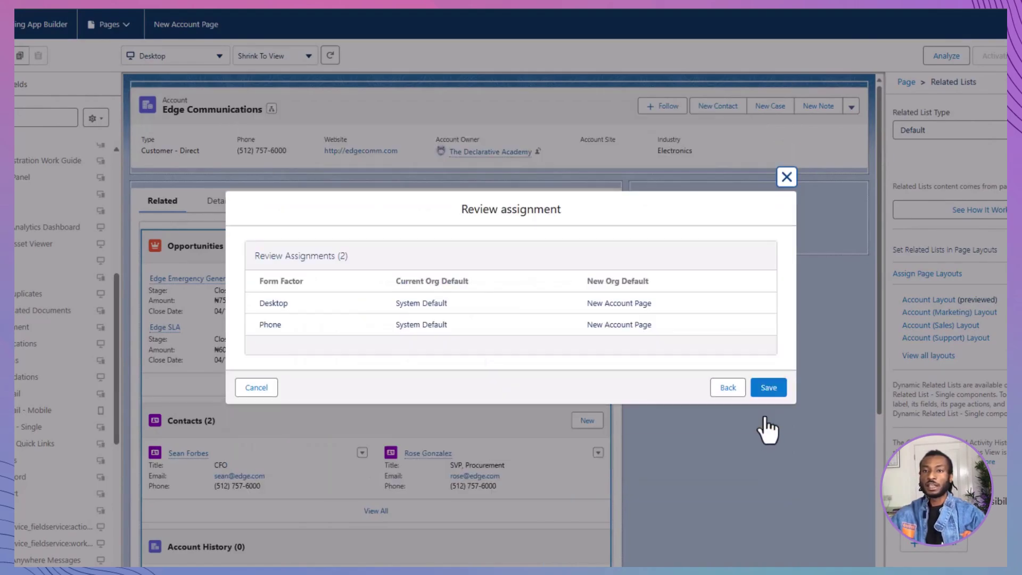
click(769, 388)
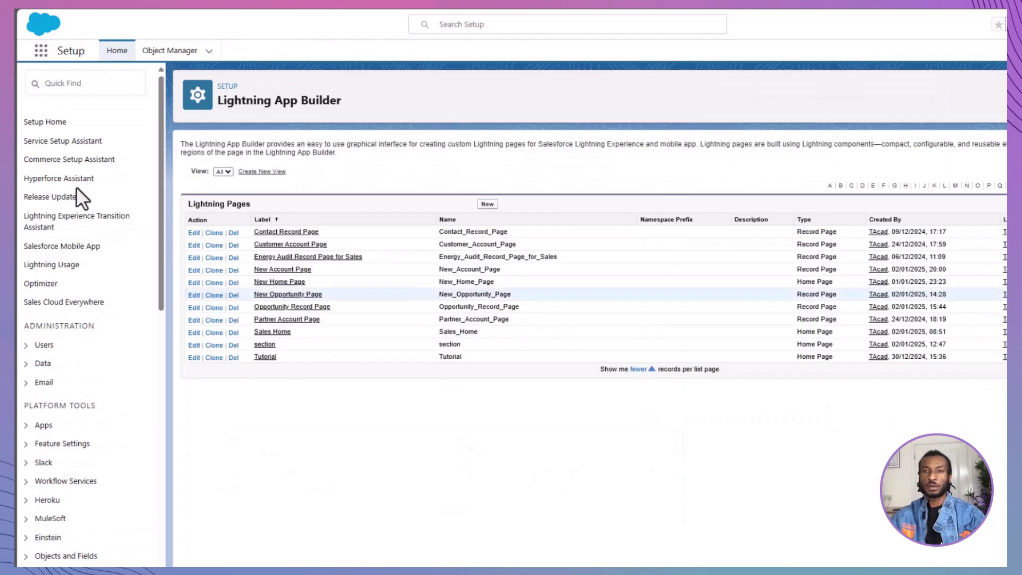
Switch to the Sales app and open the Edge Communications account from the Accounts tab
click(41, 51)
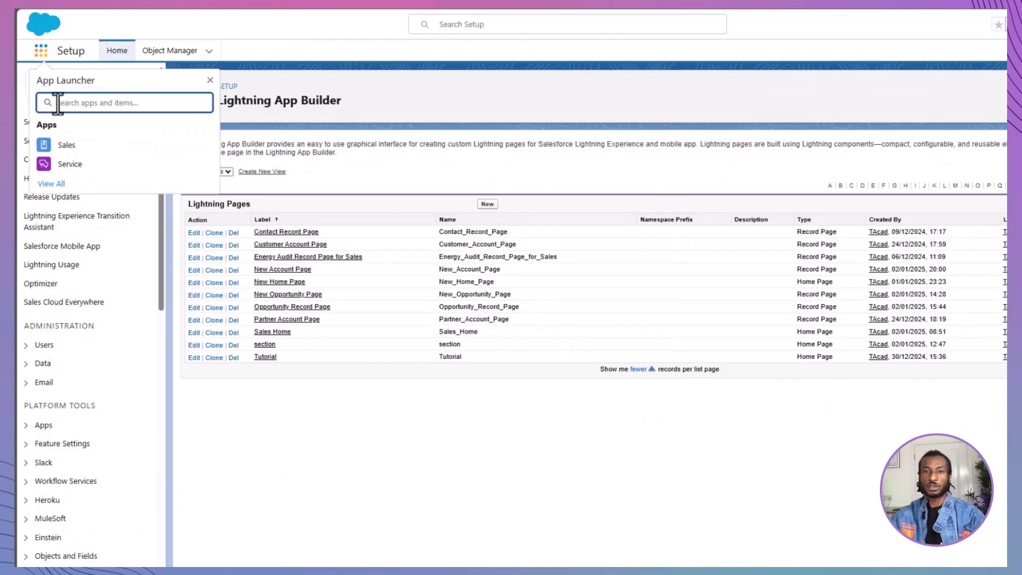
click(72, 150)
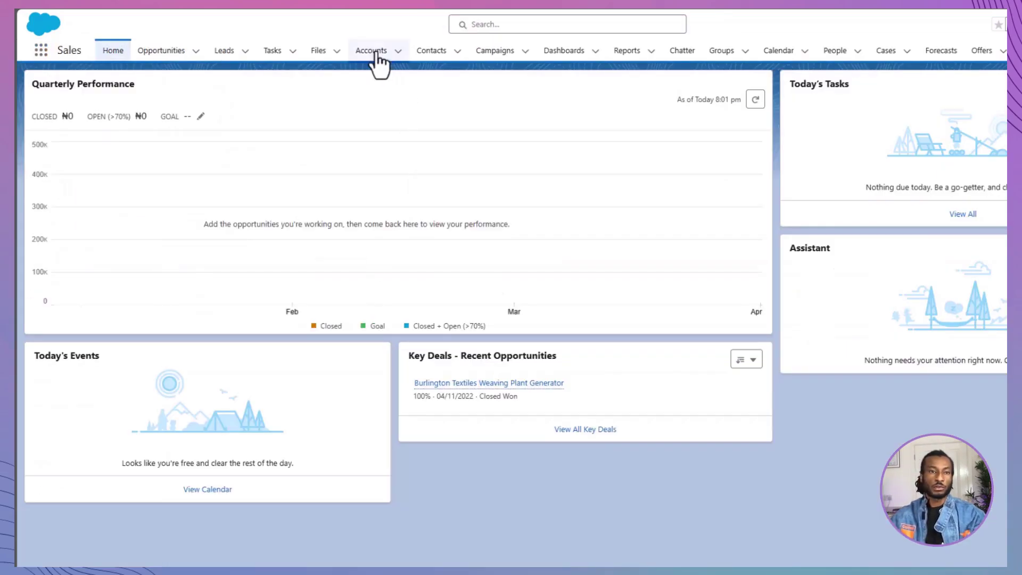
click(372, 51)
click(126, 164)
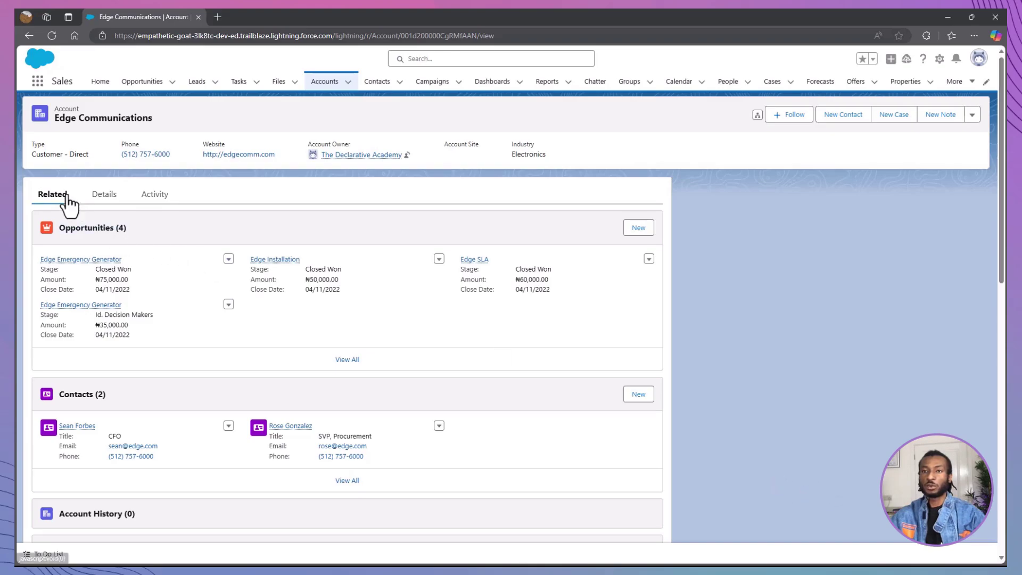
View the account's Details and Activity tabs, then go back to the Trailhead window
click(103, 195)
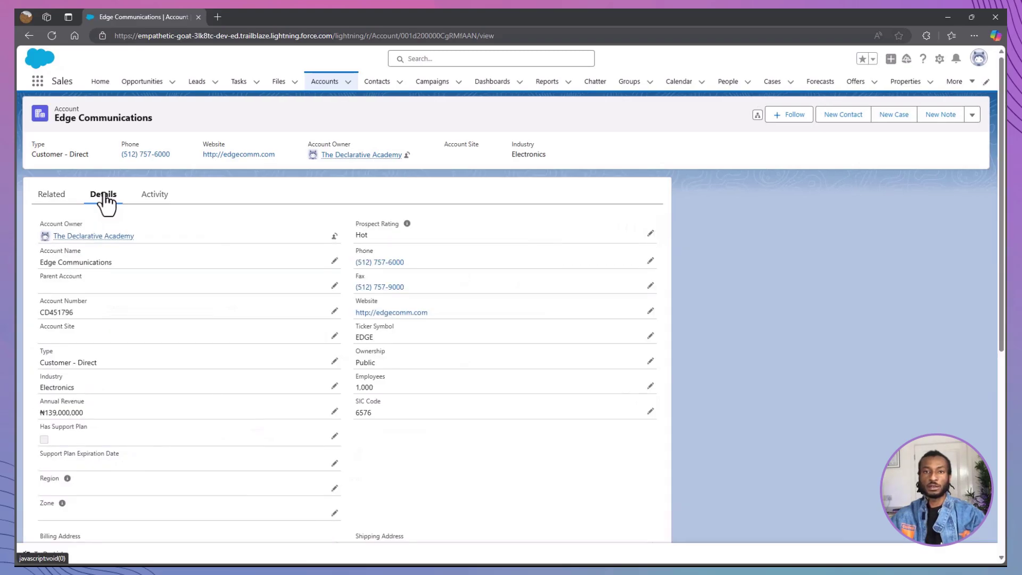
click(151, 196)
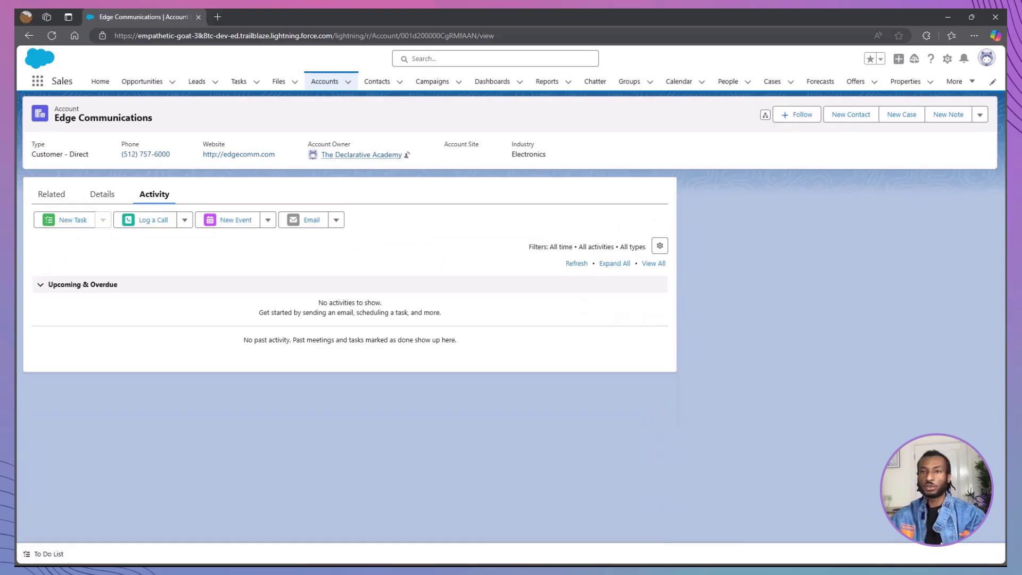
key(alt+Tab)
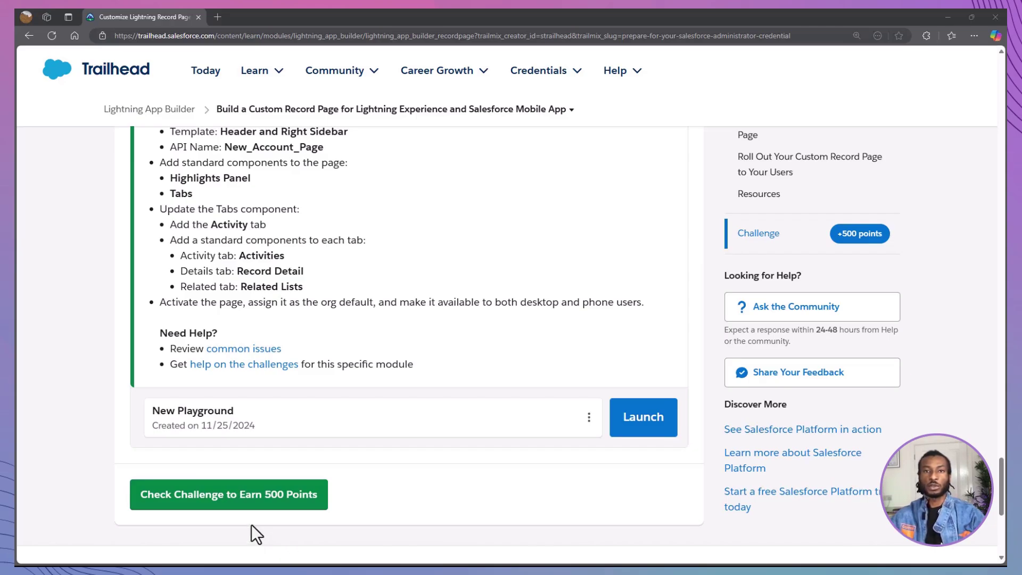
Start the Trailhead check on the New Account Page challenge for 500 points
click(256, 503)
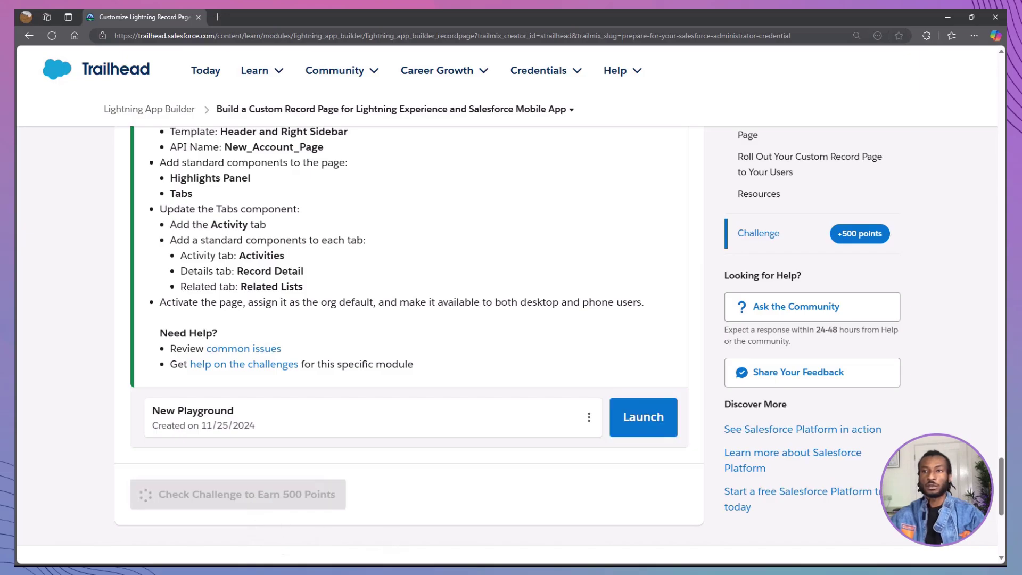